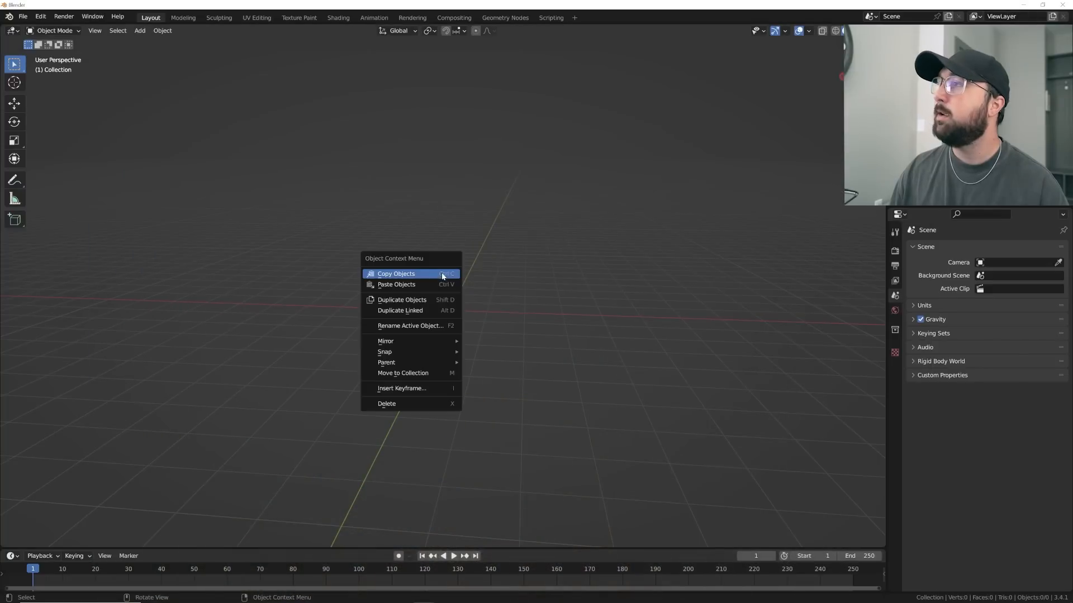
{"action": "key", "text": "KP_Decimal"}
{"action": "middle_click_drag", "start_coordinate": [614, 282], "coordinate": [347, 100]}
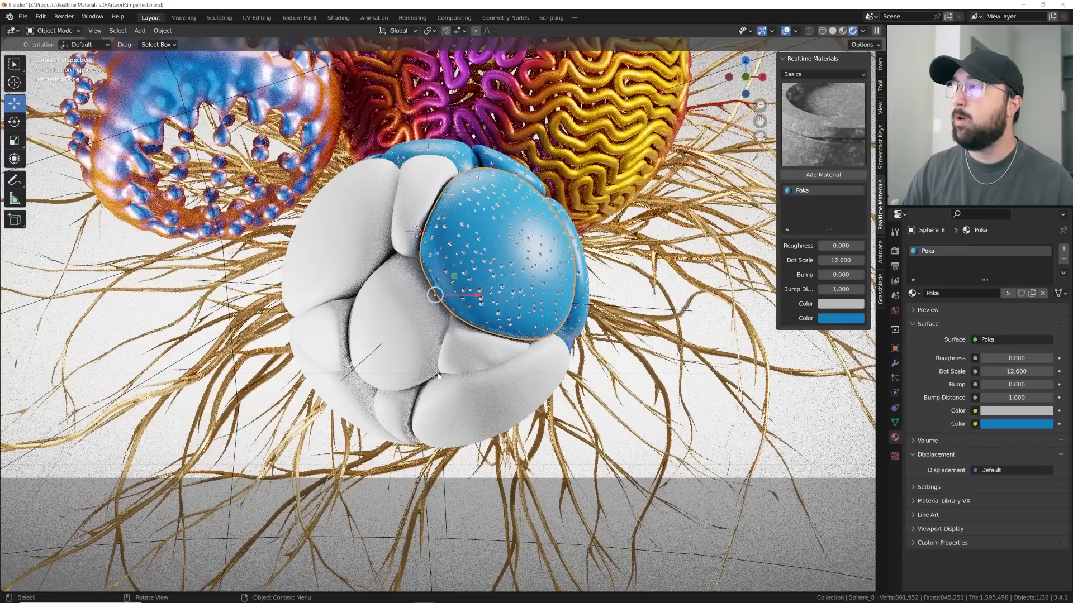
Link the blue Poka material from the dotted sphere piece to the white pieces around it
{"action": "left_click", "coordinate": [438, 377], "text": "shift"}
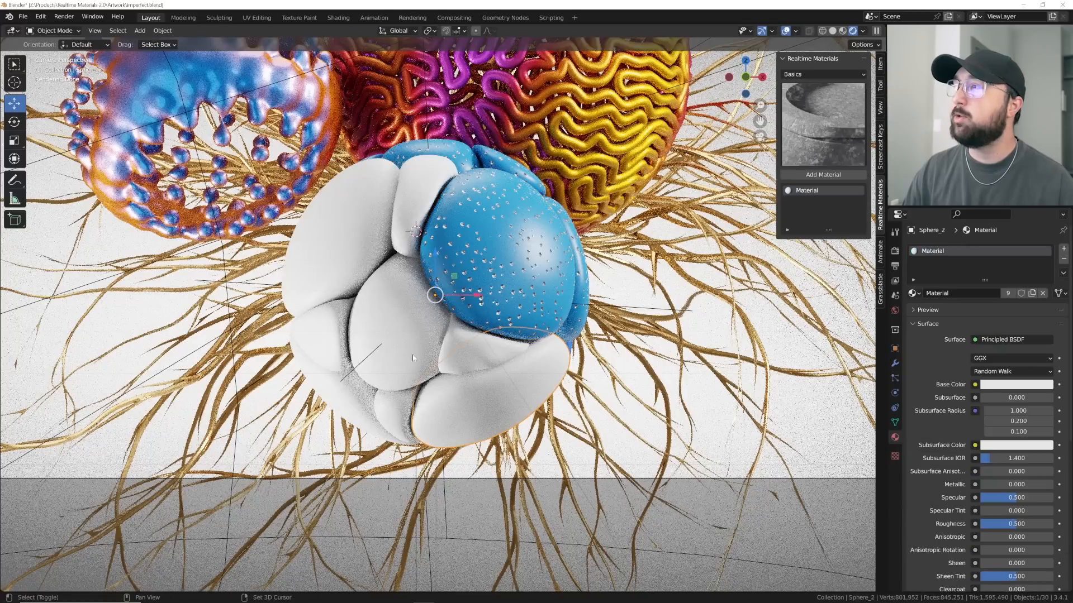
{"action": "left_click", "coordinate": [324, 341], "text": "shift"}
{"action": "left_click", "coordinate": [345, 251], "text": "shift"}
{"action": "left_click", "coordinate": [413, 199], "text": "shift"}
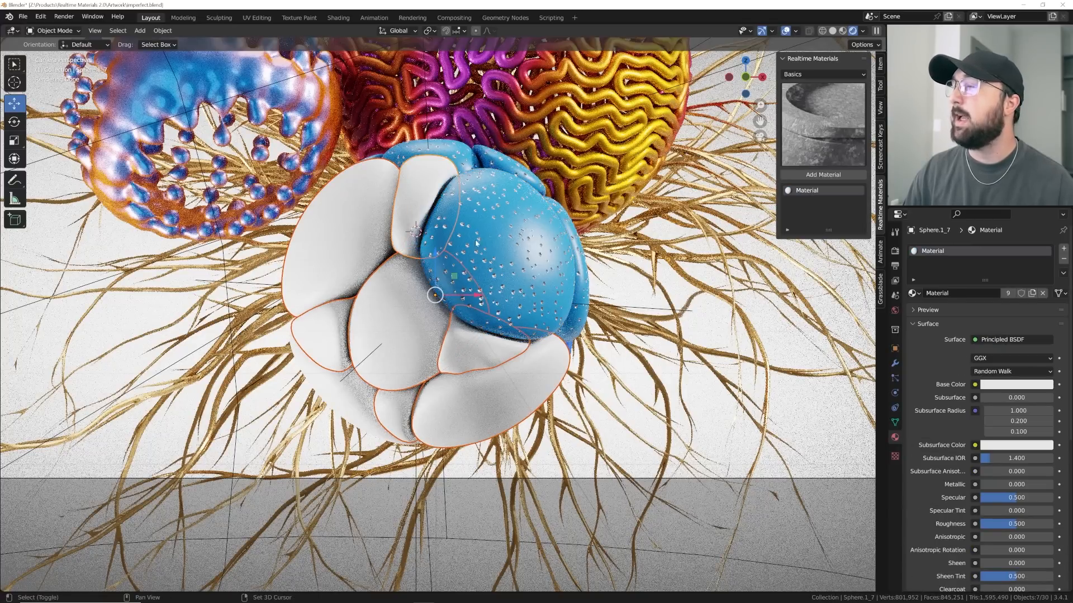
{"action": "left_click", "coordinate": [506, 264], "text": "shift"}
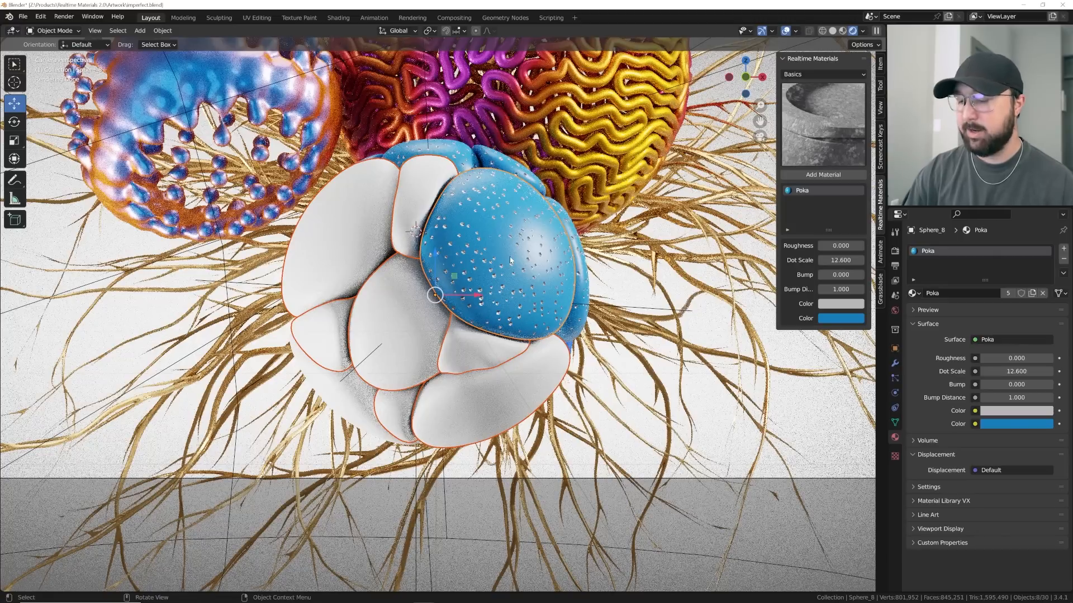
{"action": "key", "text": "ctrl+l"}
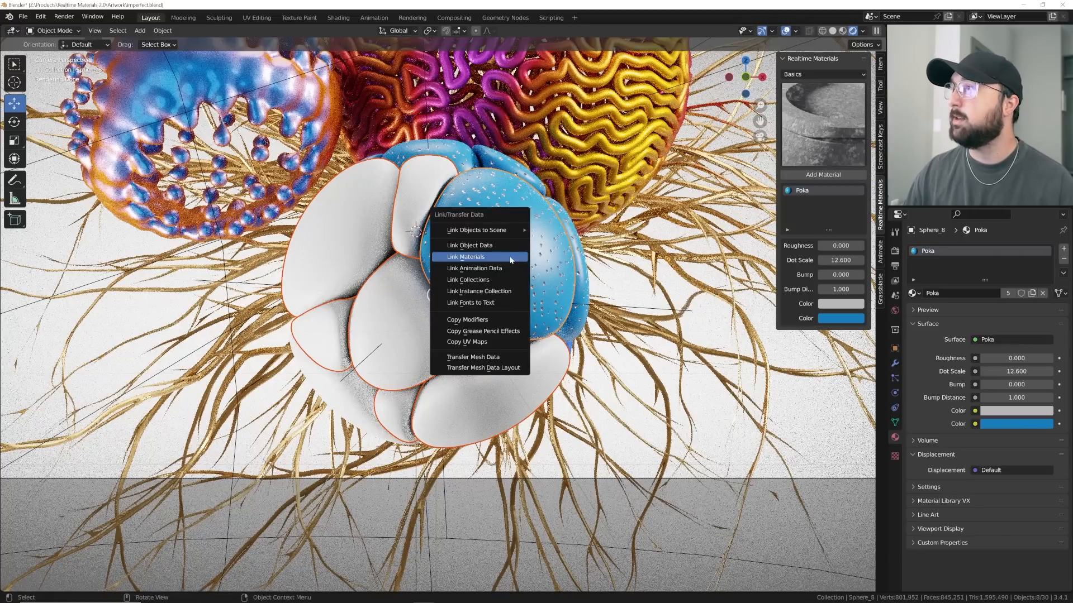
{"action": "left_click", "coordinate": [507, 262]}
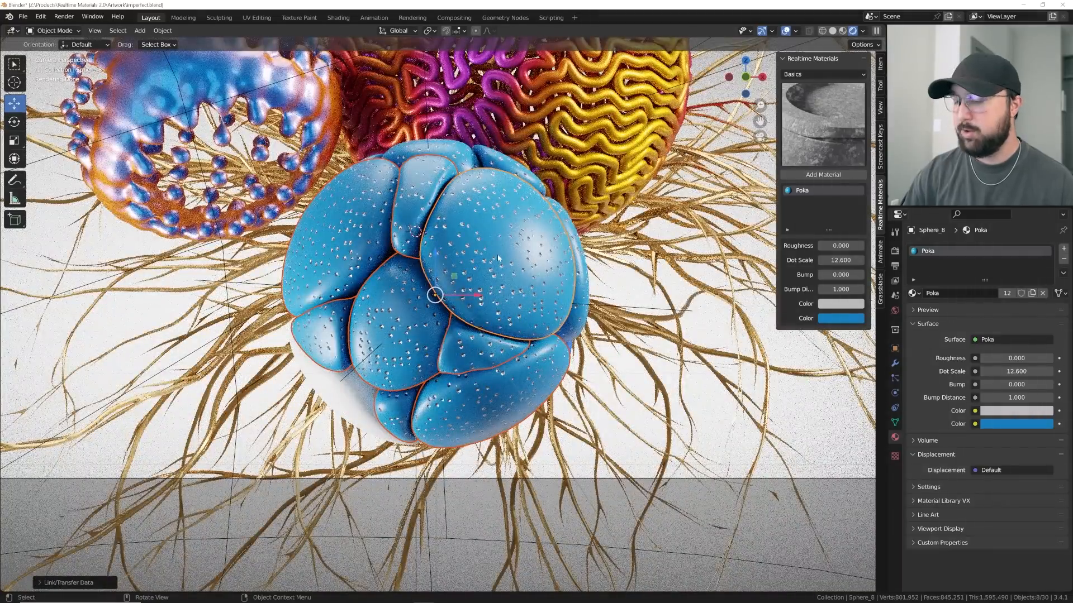
{"action": "key", "text": "ctrl+l"}
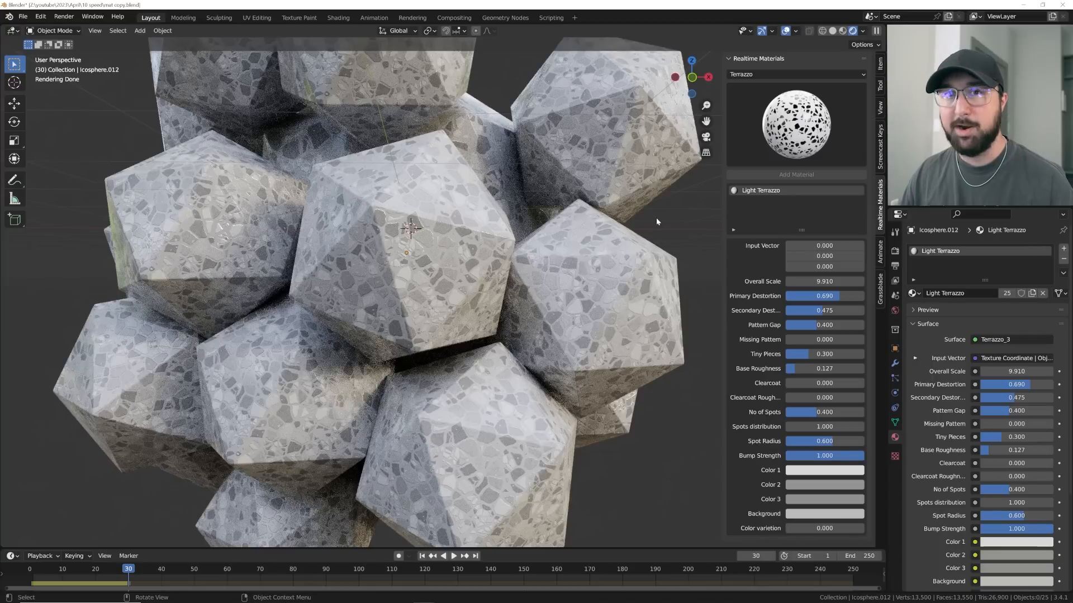
Make the central icosphere's Light Terrazzo material single-user and set its Color 1 to bright yellow
{"action": "left_click", "coordinate": [438, 274]}
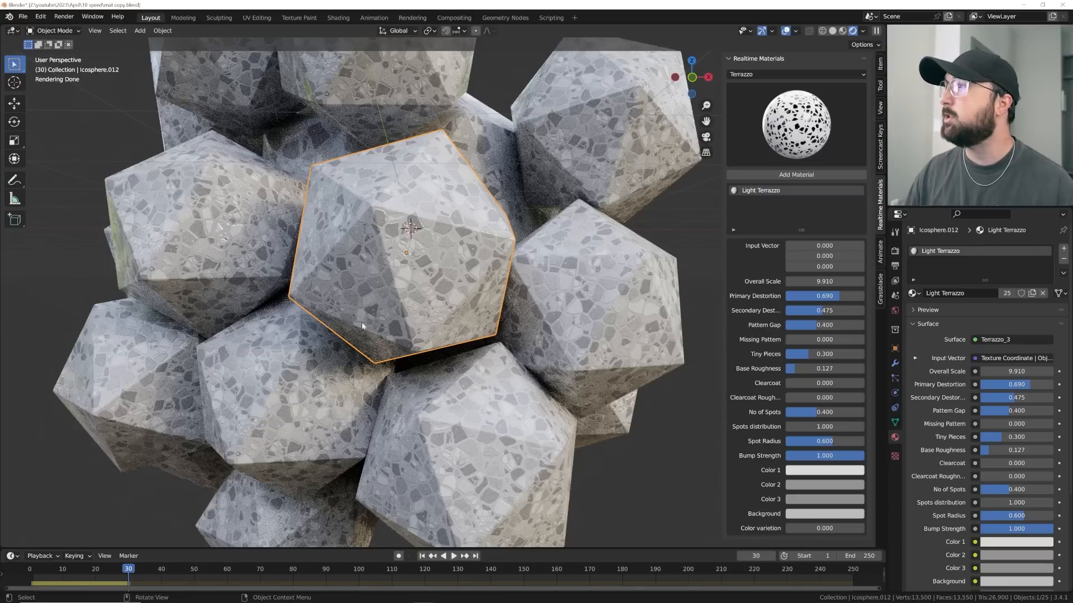
{"action": "left_click", "coordinate": [457, 422]}
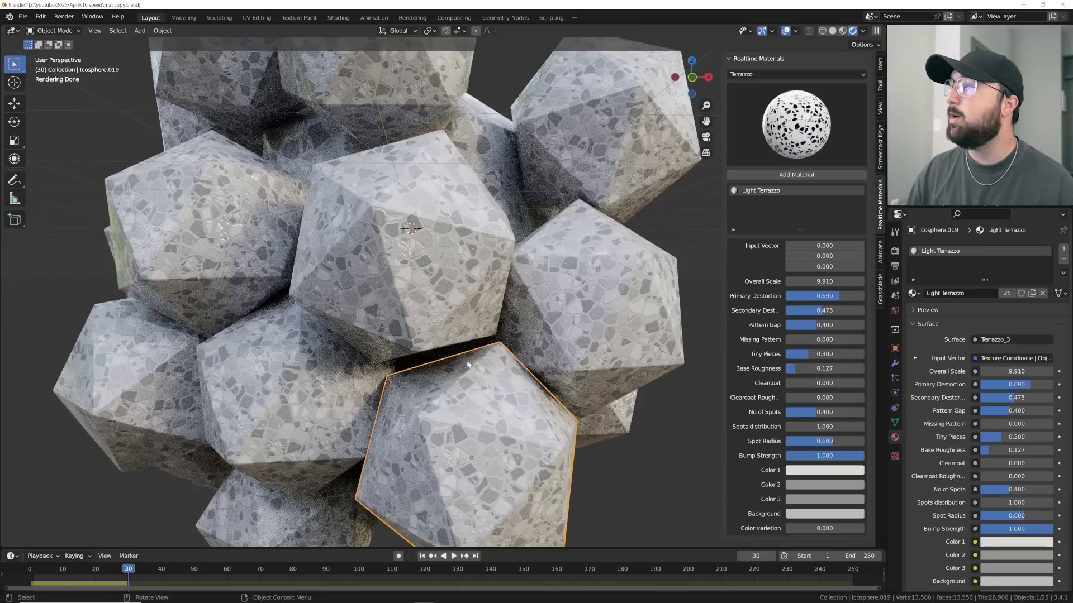
{"action": "left_click", "coordinate": [348, 208]}
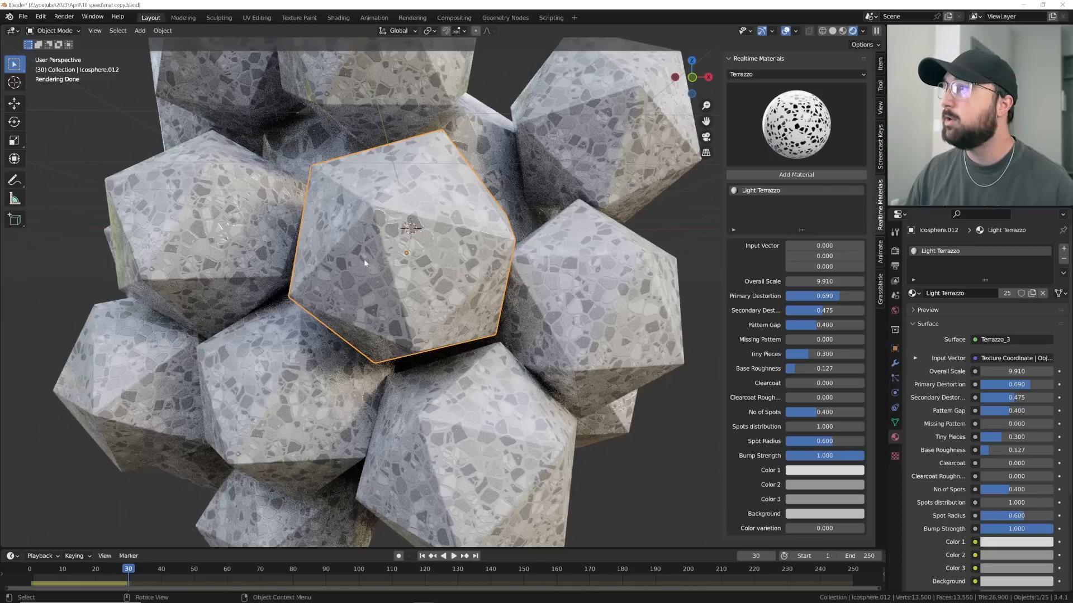
{"action": "left_click", "coordinate": [1006, 294]}
{"action": "left_click", "coordinate": [1004, 543]}
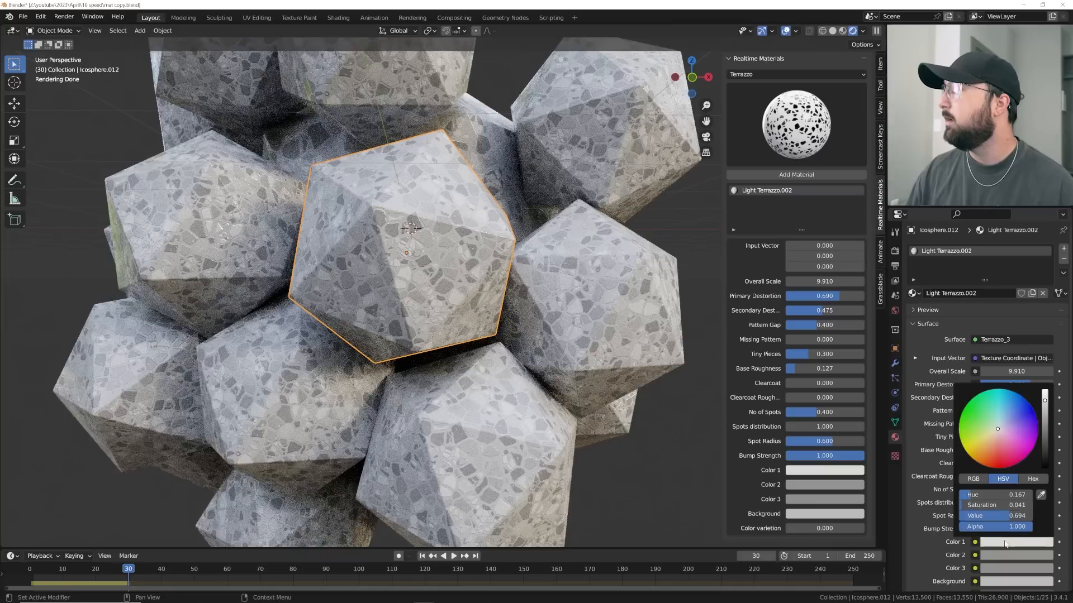
{"action": "left_click_drag", "start_coordinate": [997, 429], "coordinate": [965, 448]}
Give the icosphere below the yellow one its own copy of Light Terrazzo and set Color 1 to saturated blue
{"action": "left_click", "coordinate": [503, 427]}
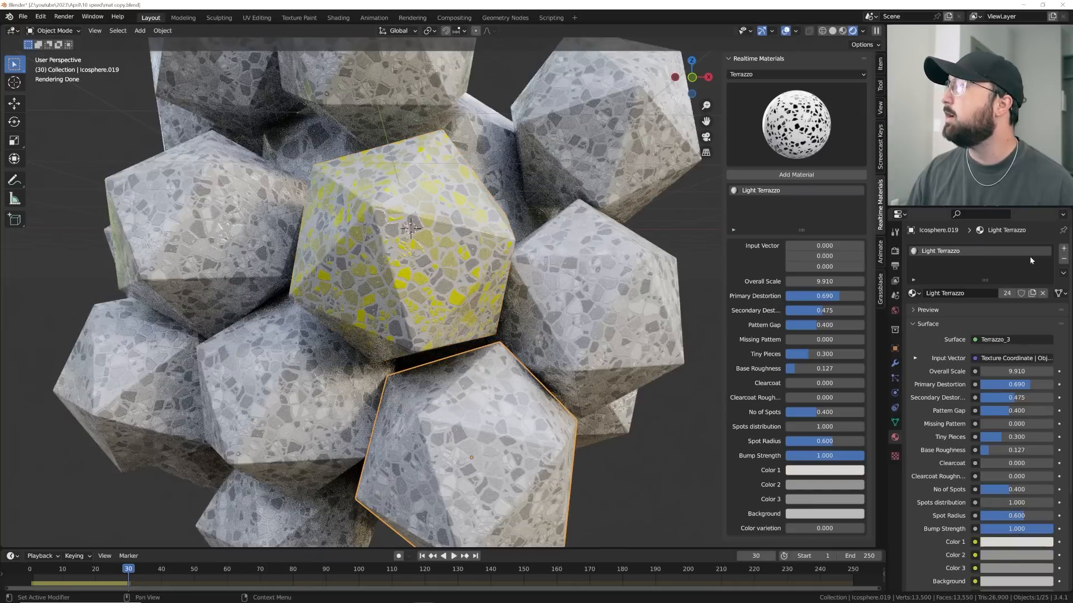
{"action": "left_click", "coordinate": [1008, 294]}
{"action": "left_click", "coordinate": [1015, 542]}
{"action": "left_click", "coordinate": [1030, 423]}
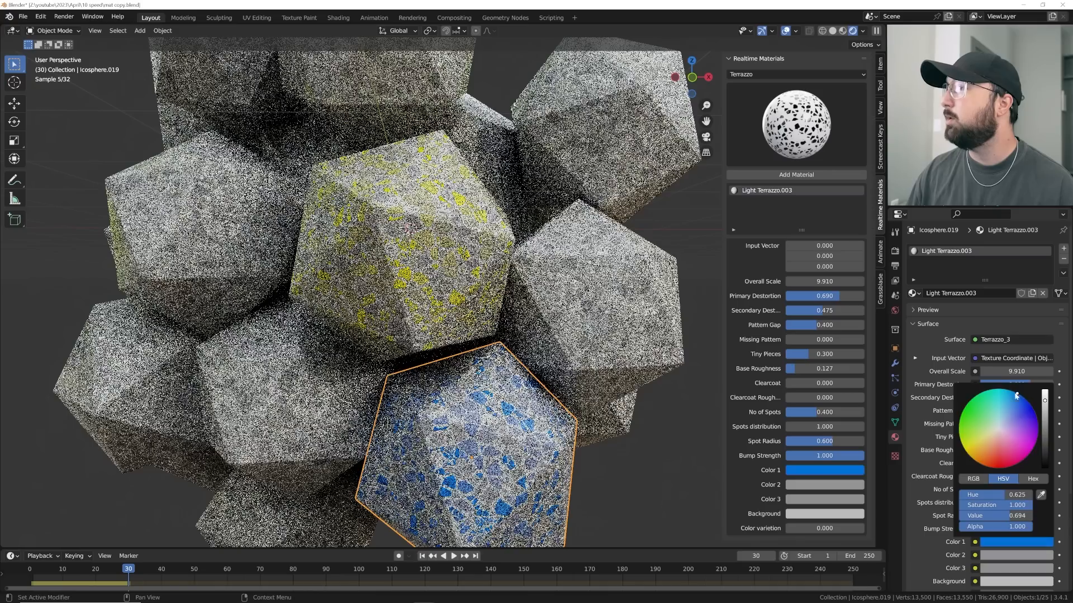
Make the terrazzo material of the icosphere beside the yellow one single-user and pick a new, more saturated Color 1
{"action": "left_click", "coordinate": [235, 279]}
{"action": "left_click", "coordinate": [1006, 293]}
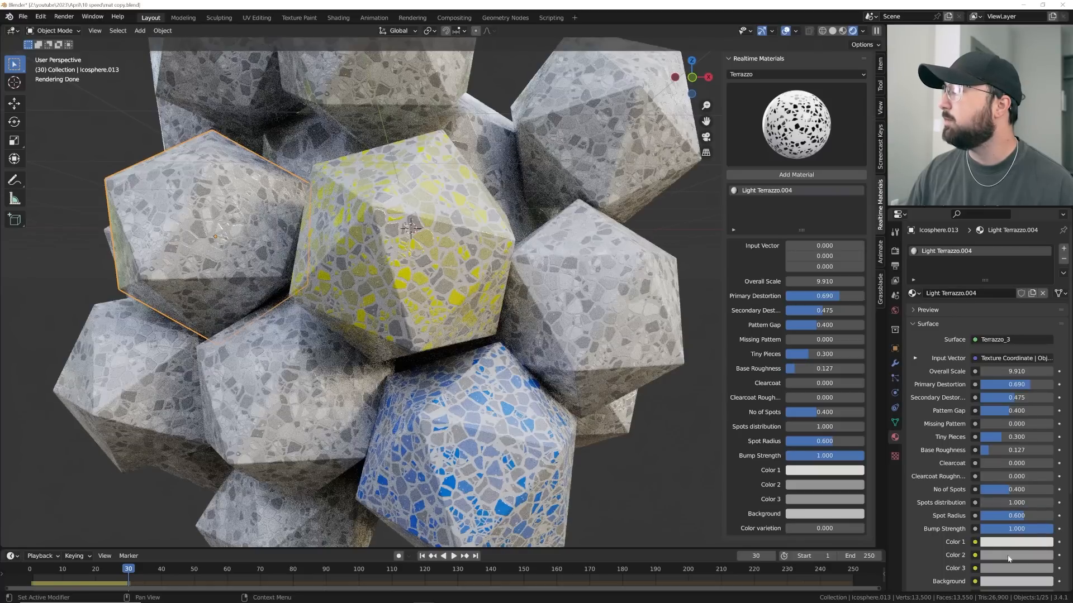
{"action": "left_click", "coordinate": [1009, 542]}
{"action": "left_click", "coordinate": [982, 454]}
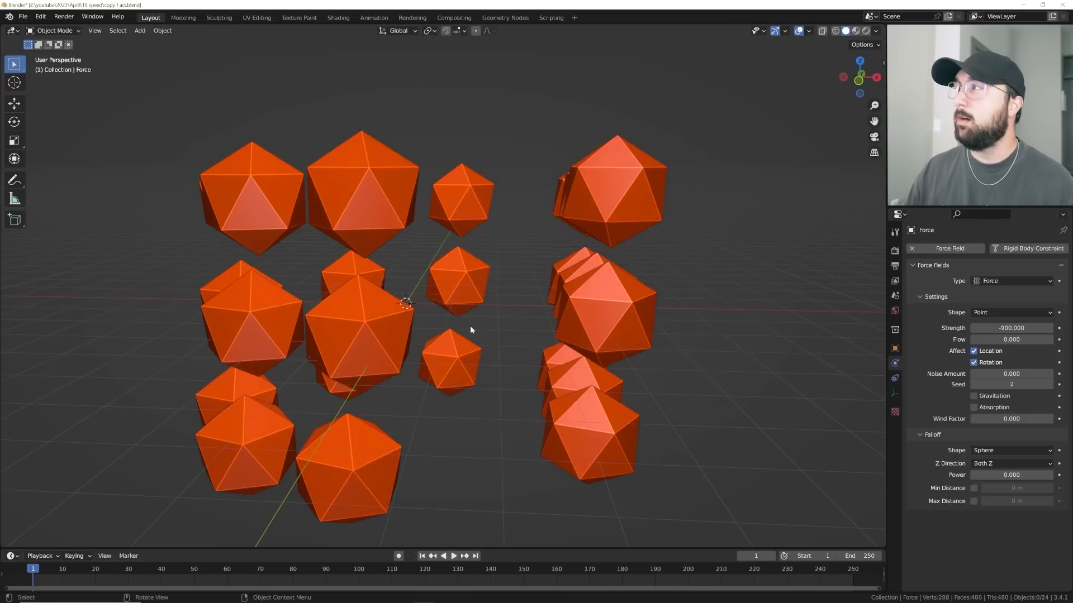
Play the simulation to check which icospheres react to the force field, stopping at frame 52
{"action": "key", "text": "space"}
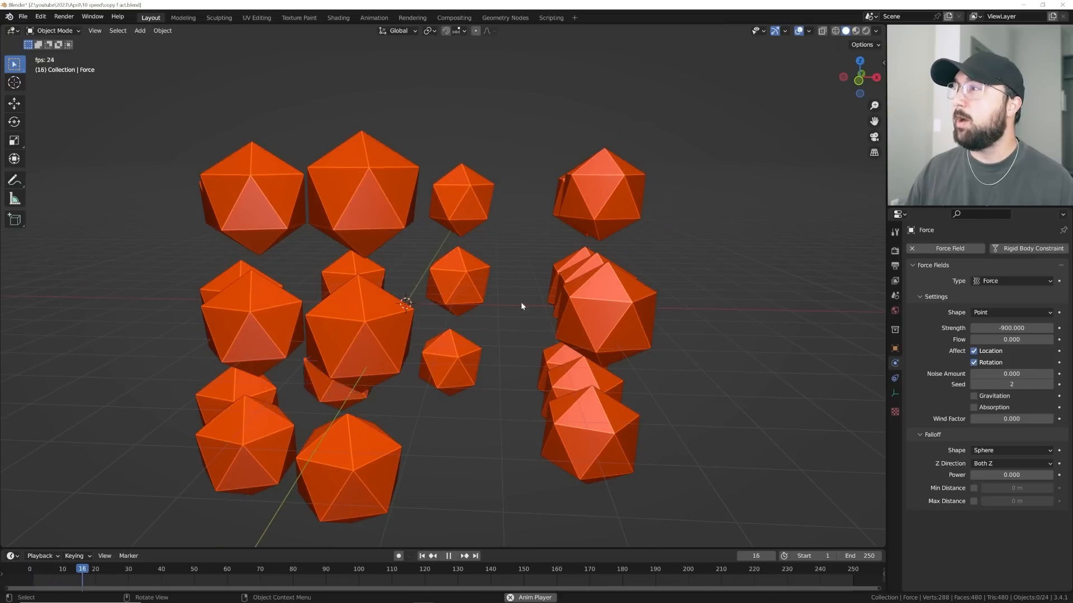
{"action": "key", "text": "space"}
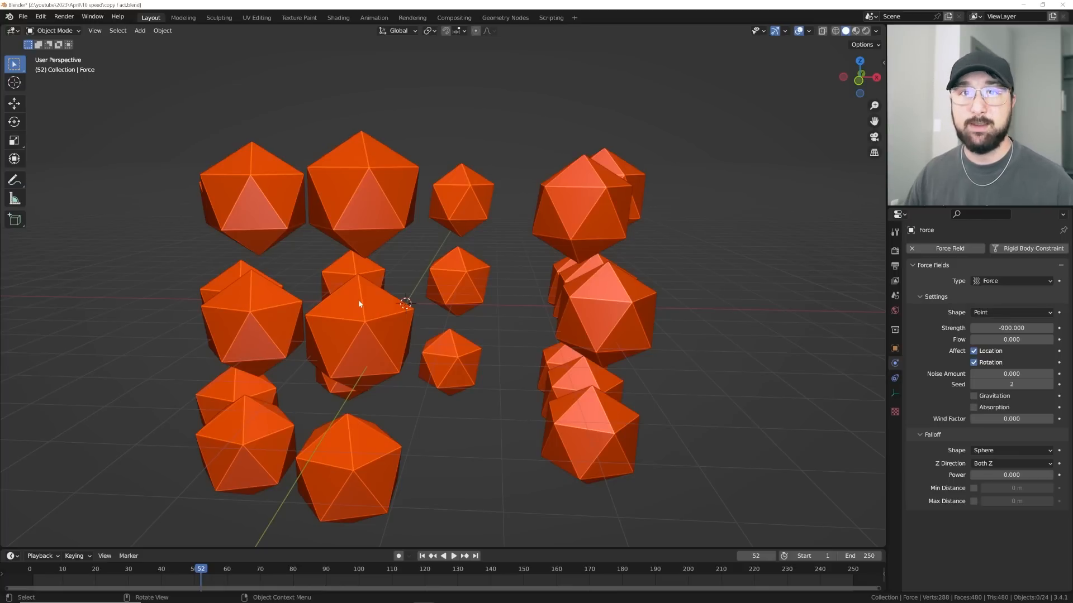
Copy the rigid body settings of Icosphere.003 to all the other icospheres with Copy from Active
{"action": "left_click_drag", "start_coordinate": [743, 116], "coordinate": [173, 536]}
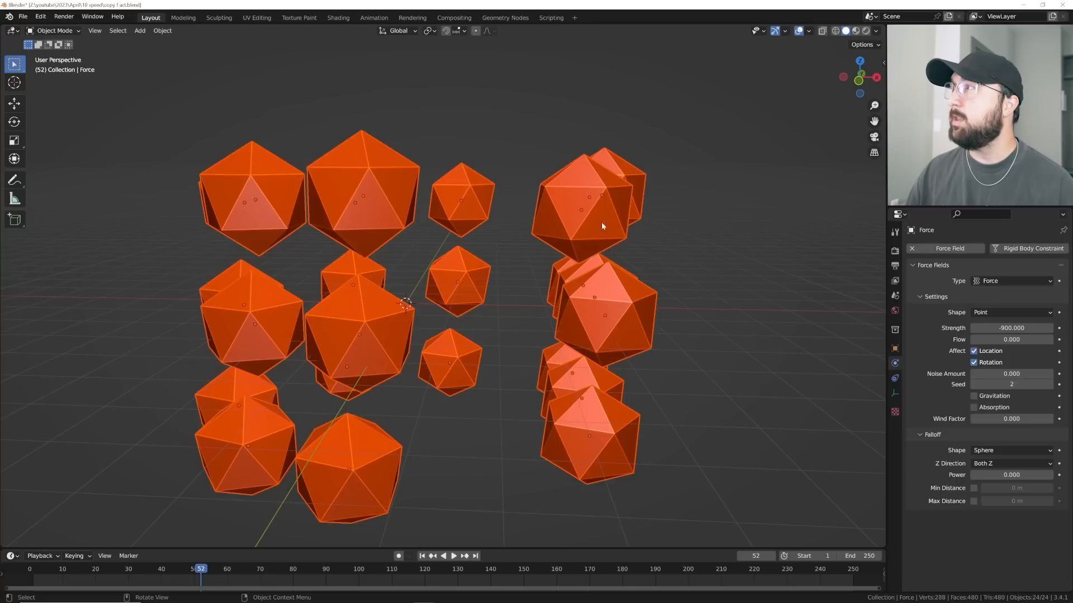
{"action": "left_click", "coordinate": [566, 198], "text": "shift"}
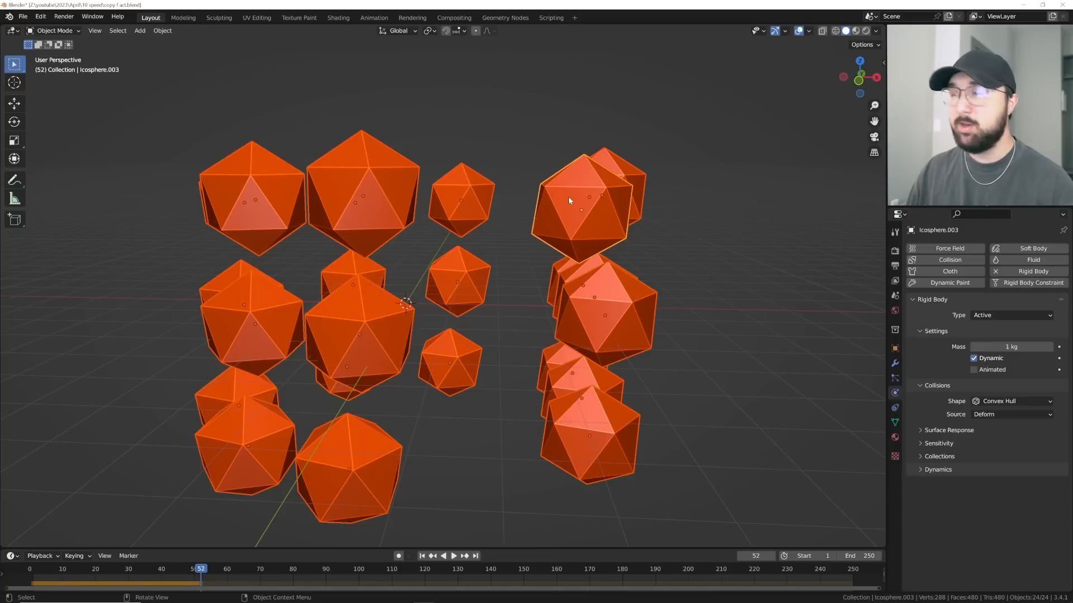
{"action": "key", "text": "F3"}
{"action": "key", "text": "Escape"}
{"action": "key", "text": "F3"}
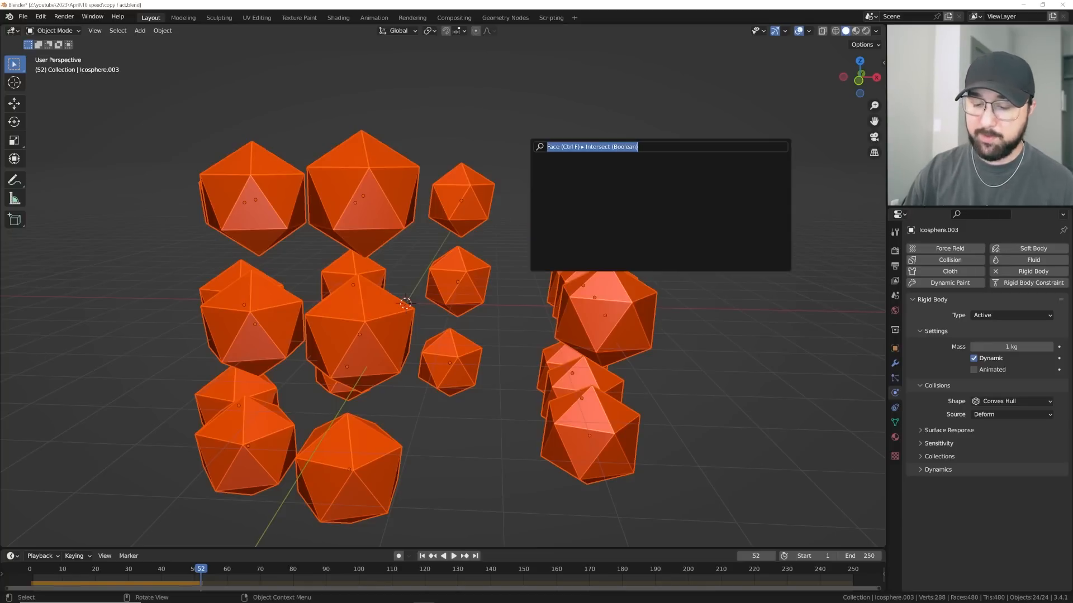
{"action": "type", "text": "copy from"}
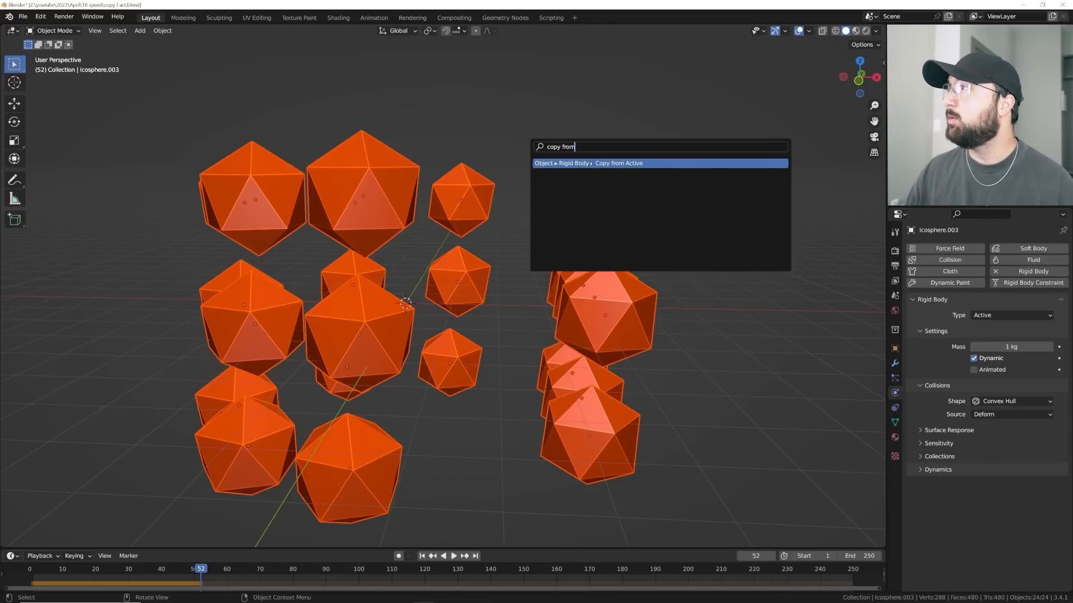
{"action": "left_click", "coordinate": [632, 163]}
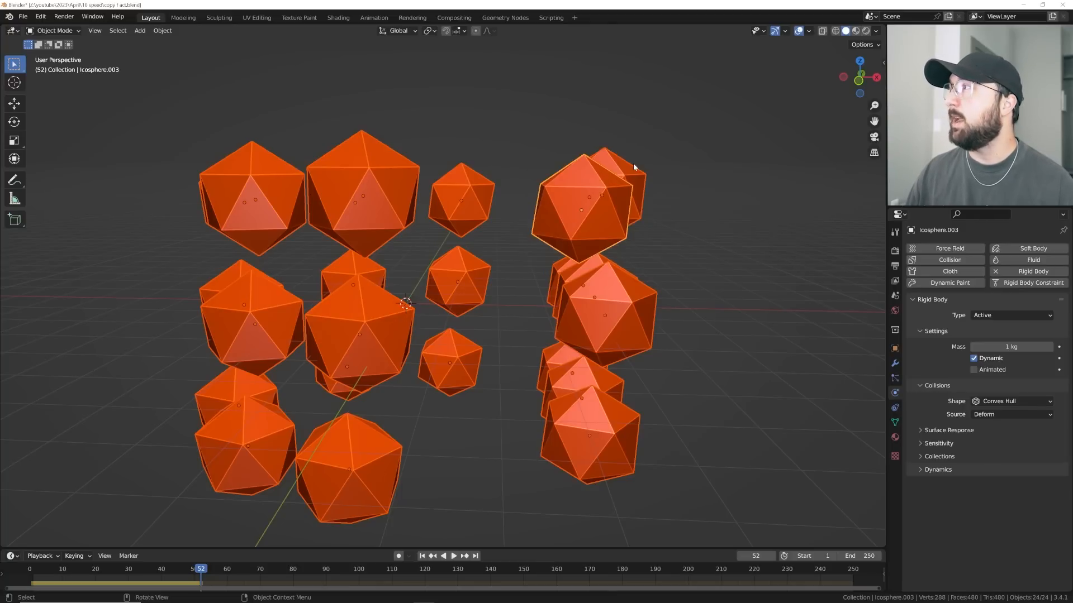
Clear the selection and replay the simulation to check how all the icospheres move
{"action": "left_click", "coordinate": [663, 146]}
{"action": "key", "text": "space"}
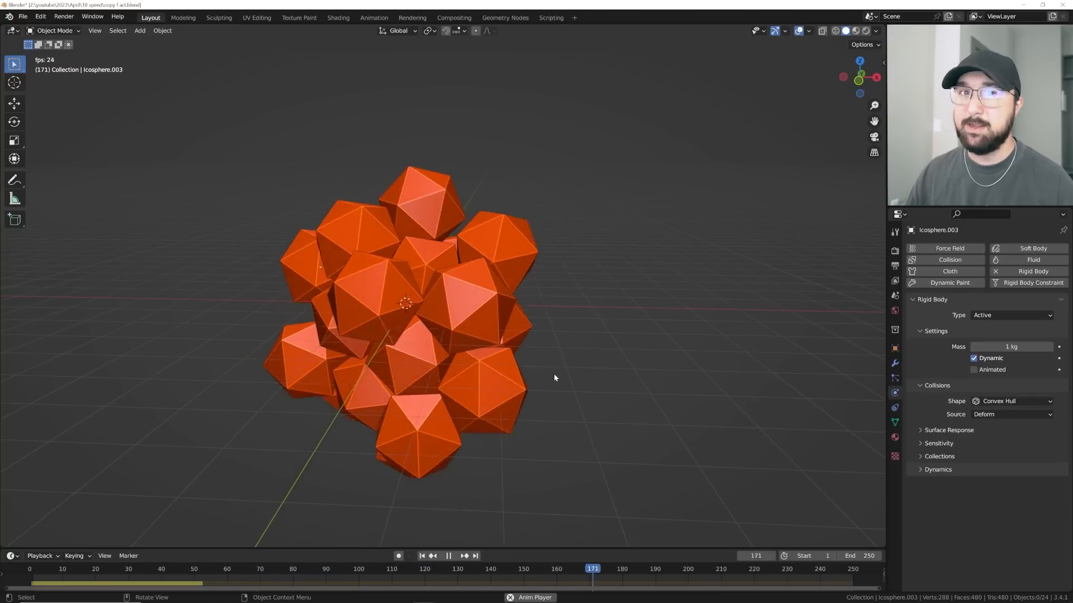
{"action": "key", "text": "space"}
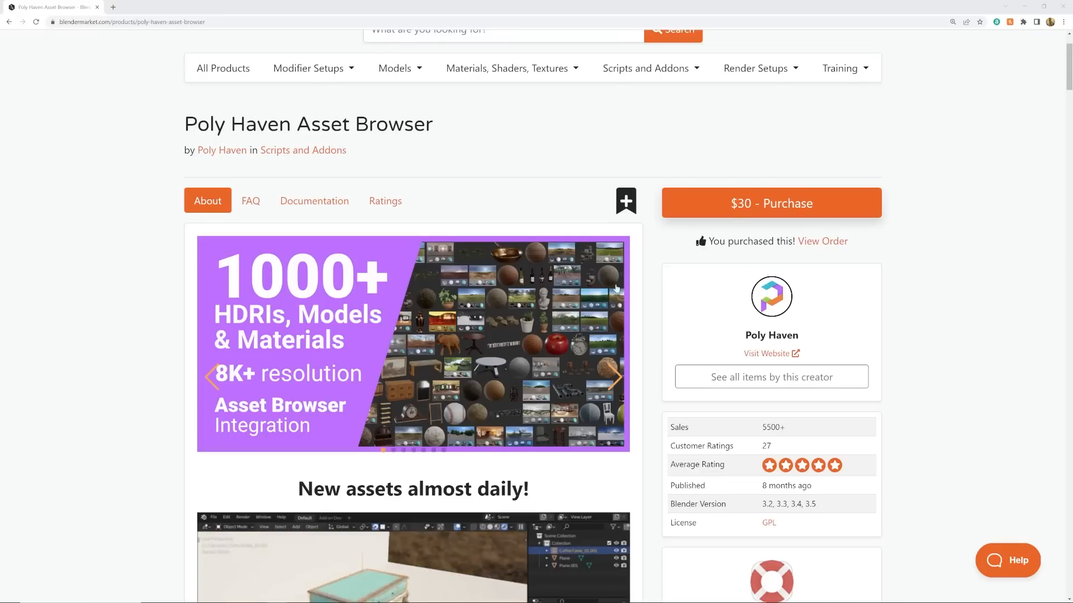
Light the scene with the kiara_1_dawn sky HDRI from the Poly Haven library, and place a second asset into the scene
{"action": "scroll", "coordinate": [611, 290], "scroll_direction": "down", "scroll_amount": 5}
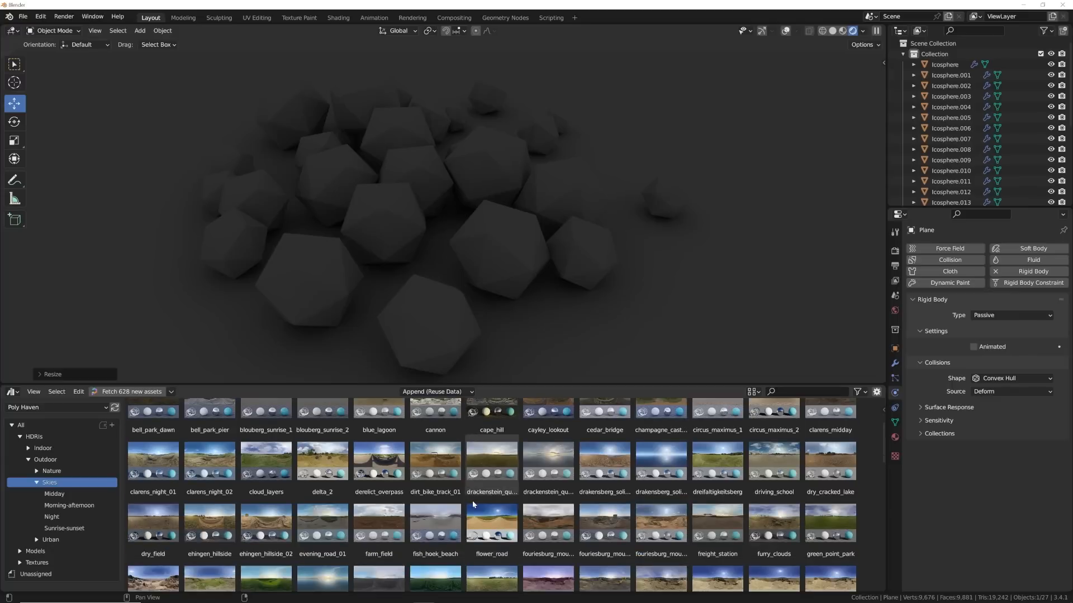
{"action": "scroll", "coordinate": [471, 500], "scroll_direction": "down", "scroll_amount": 5}
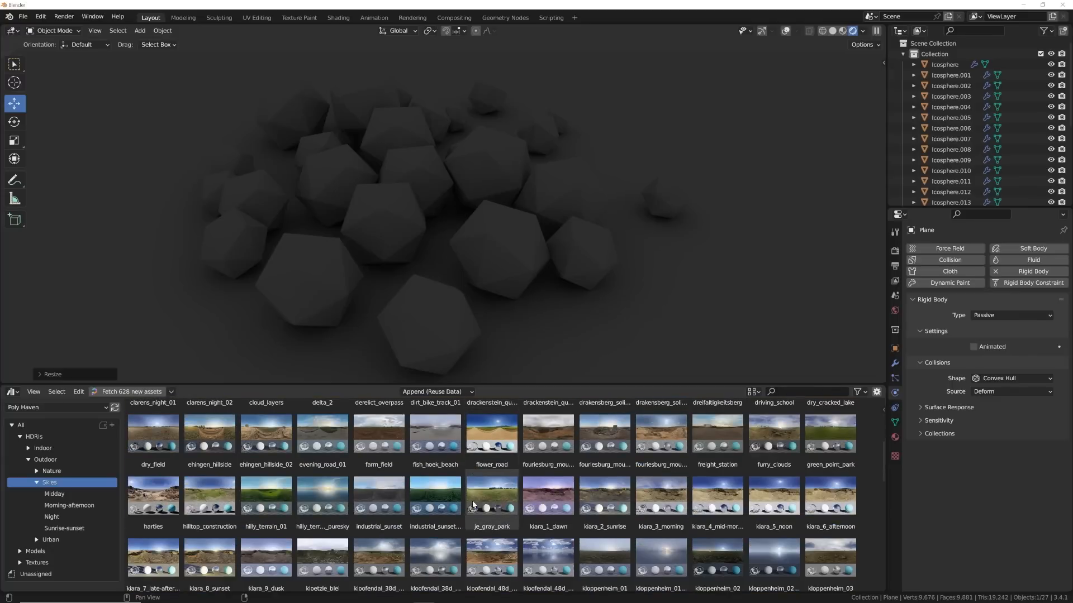
{"action": "left_click_drag", "start_coordinate": [553, 503], "coordinate": [509, 305]}
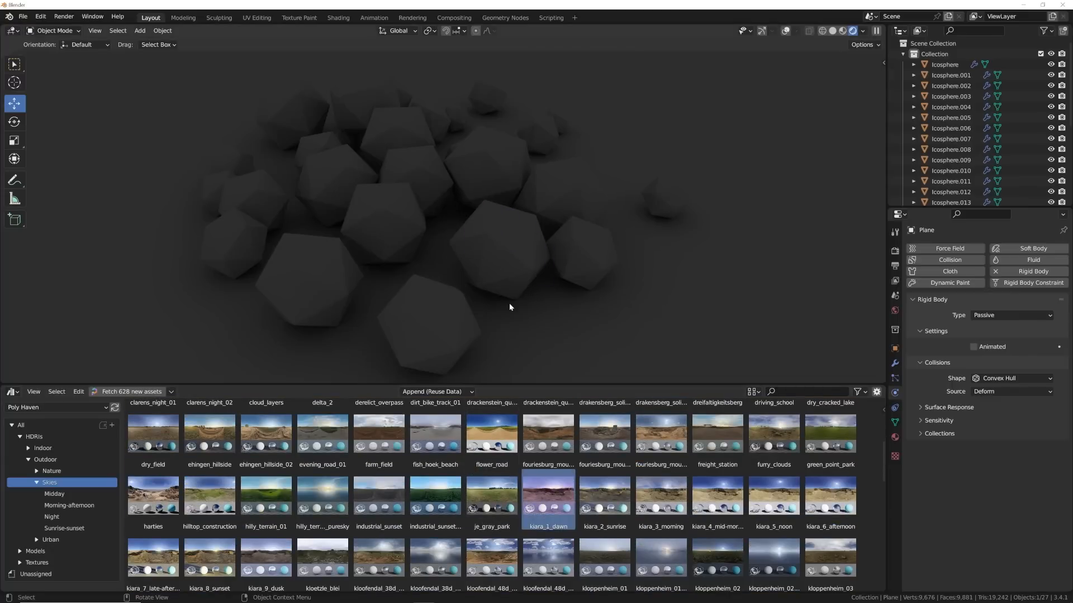
{"action": "left_click_drag", "start_coordinate": [209, 559], "coordinate": [360, 232]}
Switch to the browser and read through the features on the Hard Ops / Boxcutter Ultimate Bundle product page
{"action": "scroll", "coordinate": [491, 495], "scroll_direction": "down", "scroll_amount": 3}
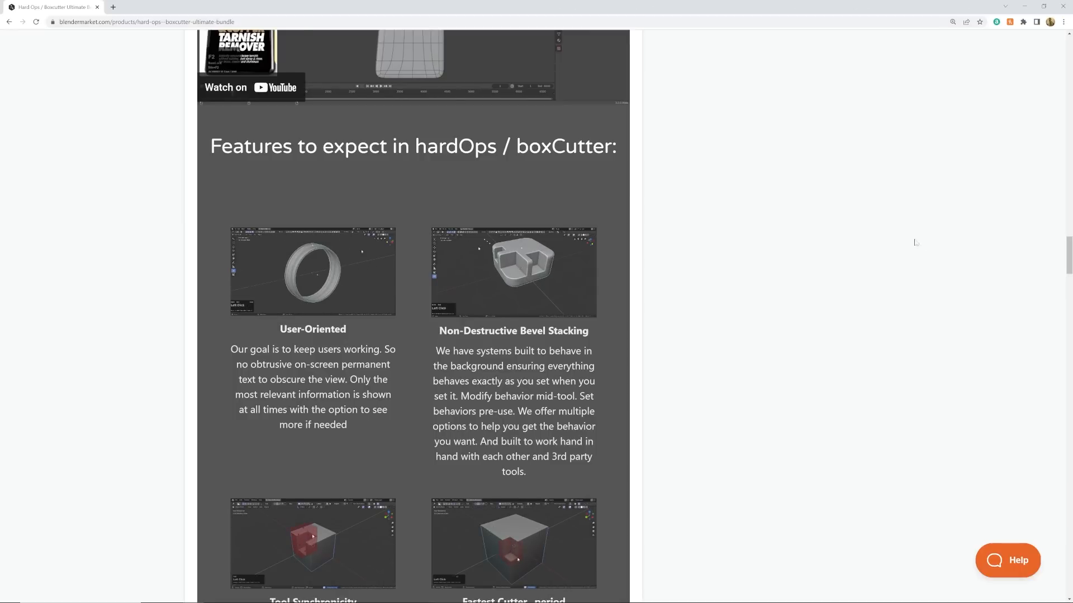
{"action": "scroll", "coordinate": [915, 243], "scroll_direction": "down", "scroll_amount": 3}
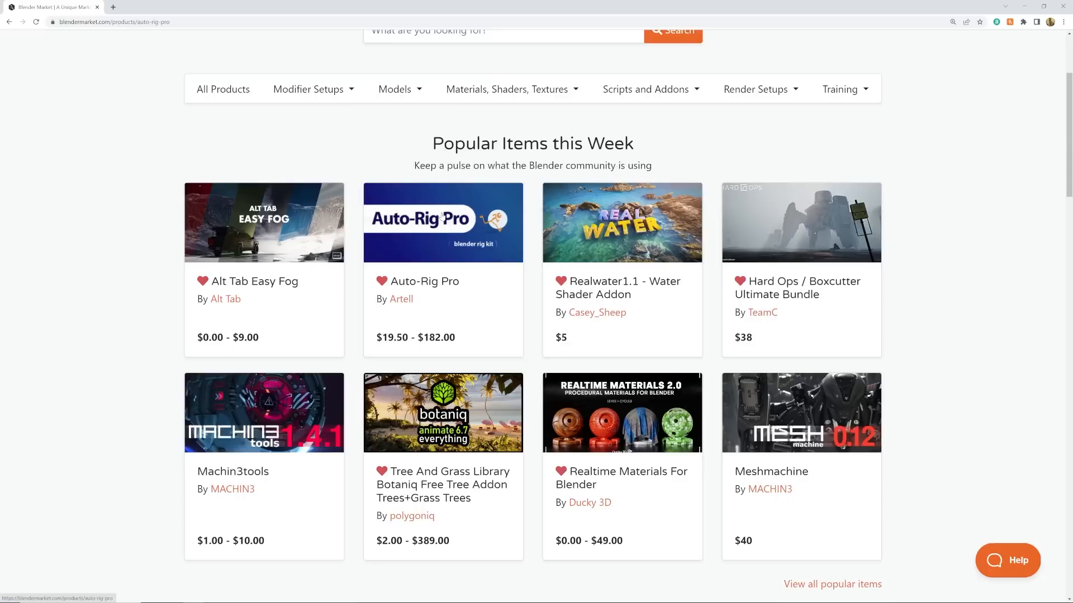
Open the Auto-Rig Pro product page from Blender Market's popular items and read its description
{"action": "left_click", "coordinate": [441, 215]}
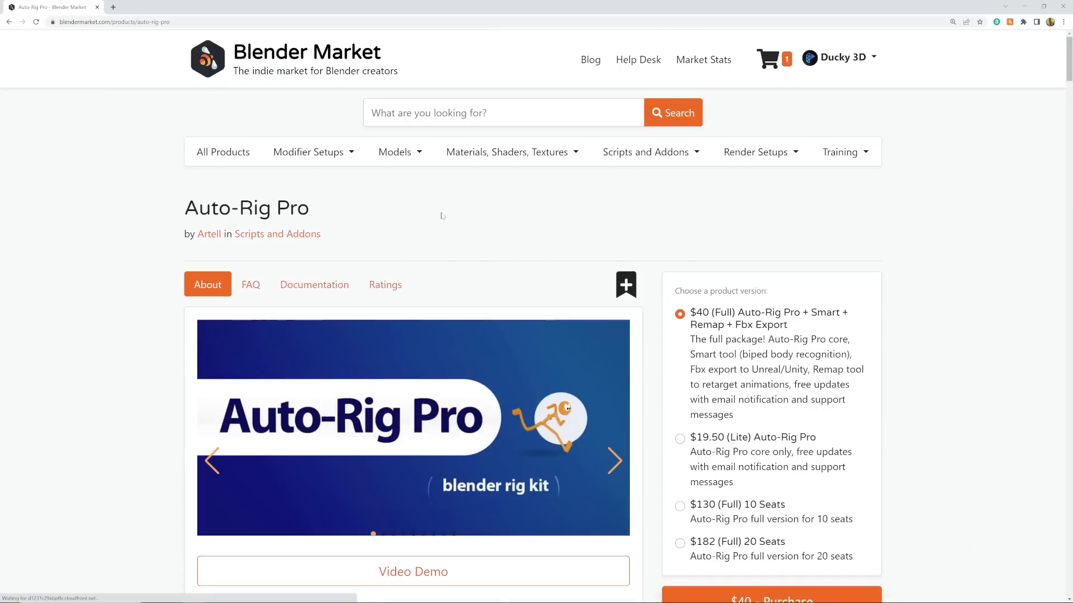
{"action": "scroll", "coordinate": [432, 218], "scroll_direction": "down", "scroll_amount": 3}
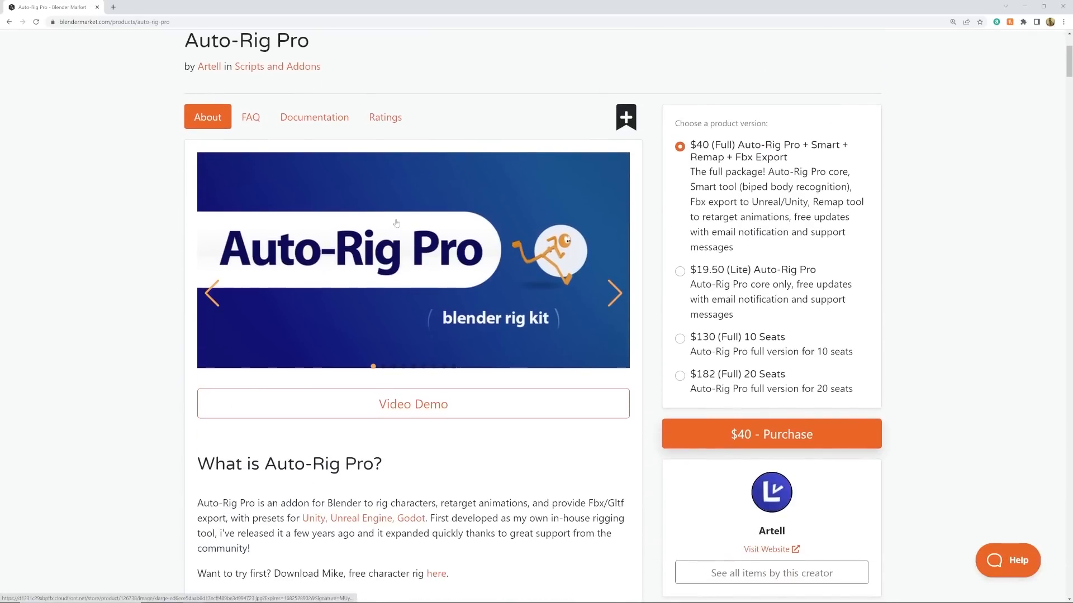
{"action": "scroll", "coordinate": [400, 222], "scroll_direction": "down", "scroll_amount": 10}
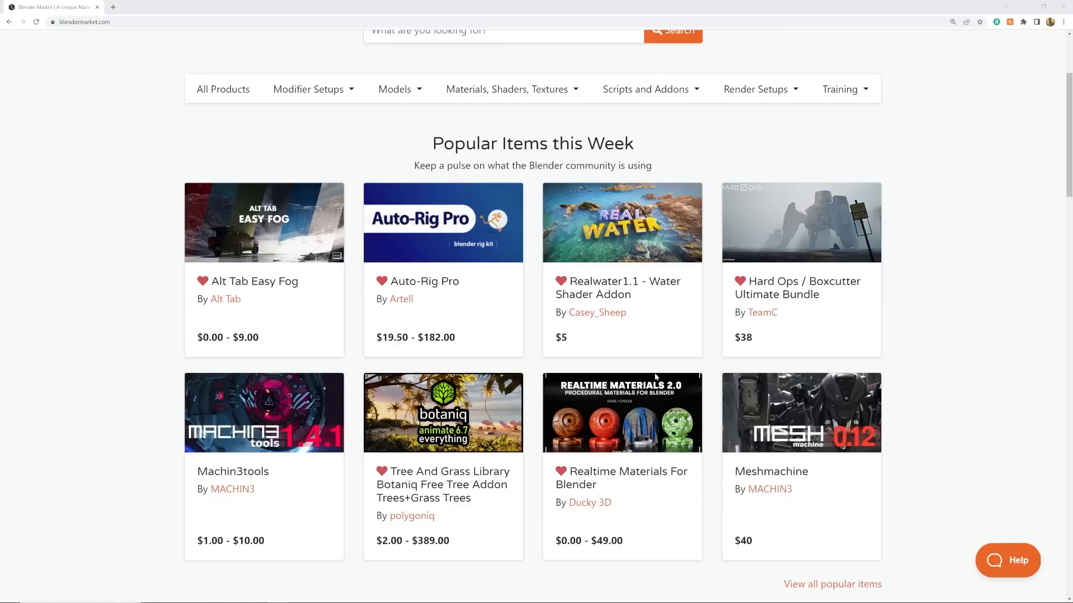
Open the Realtime Materials For Blender product page from the popular items and look through its description
{"action": "left_click", "coordinate": [655, 413]}
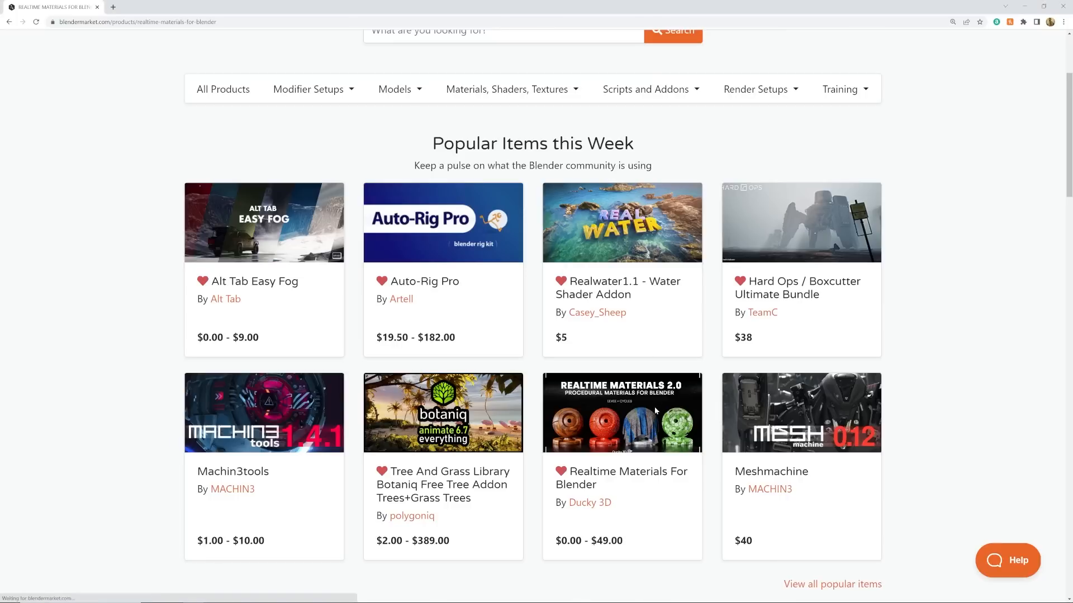
{"action": "scroll", "coordinate": [655, 411], "scroll_direction": "down", "scroll_amount": 5}
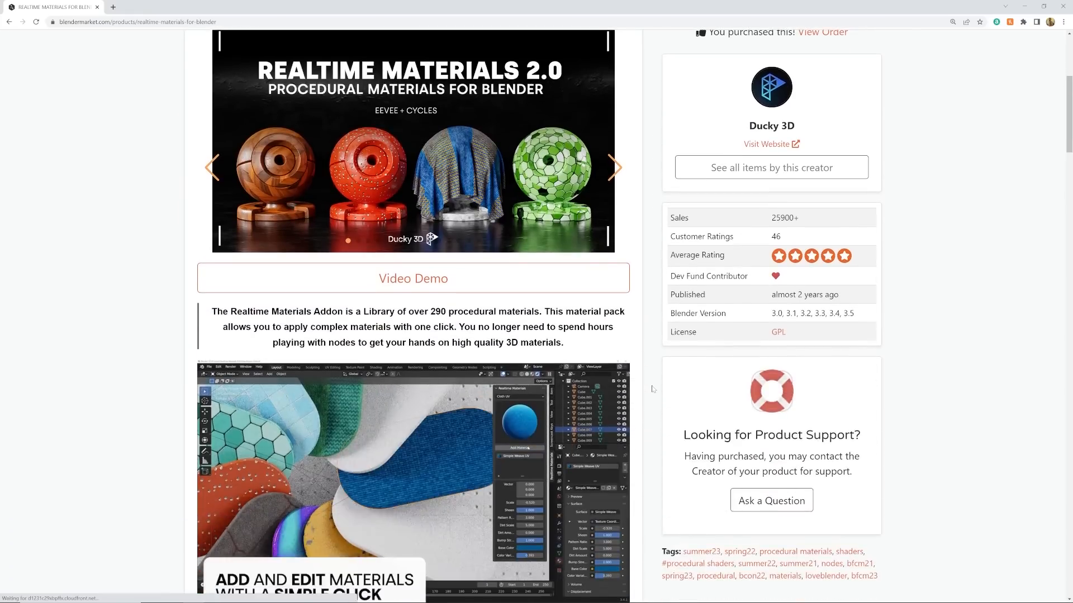
{"action": "scroll", "coordinate": [652, 387], "scroll_direction": "down", "scroll_amount": 3}
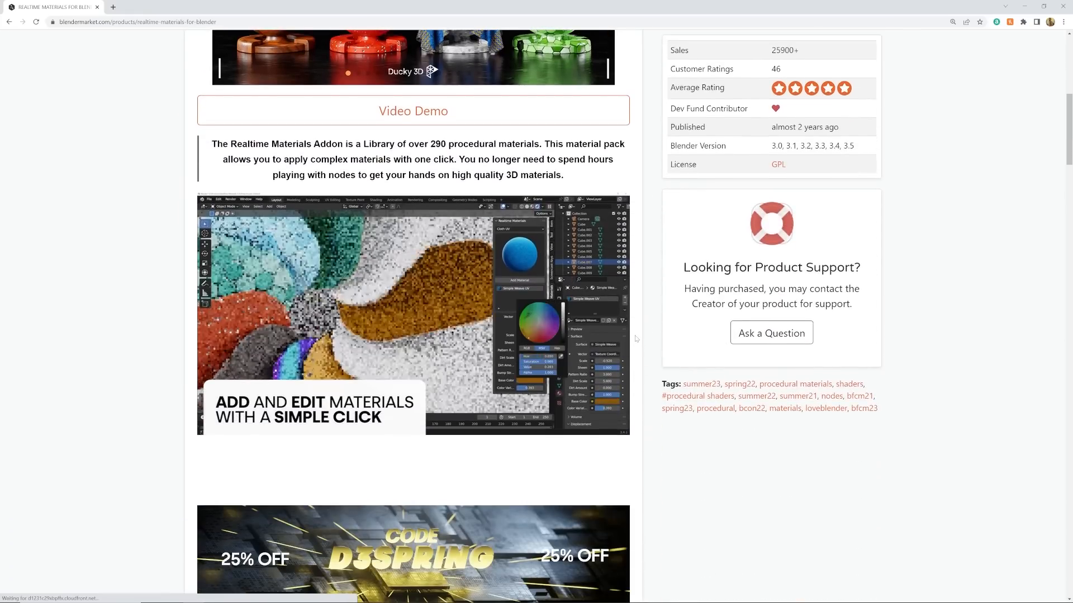
Replace the draped cloth's material with Knitter Picnic Cloth UV from the Cloth UV category and shift the hue of its Color1
{"action": "scroll", "coordinate": [636, 338], "scroll_direction": "down", "scroll_amount": 2}
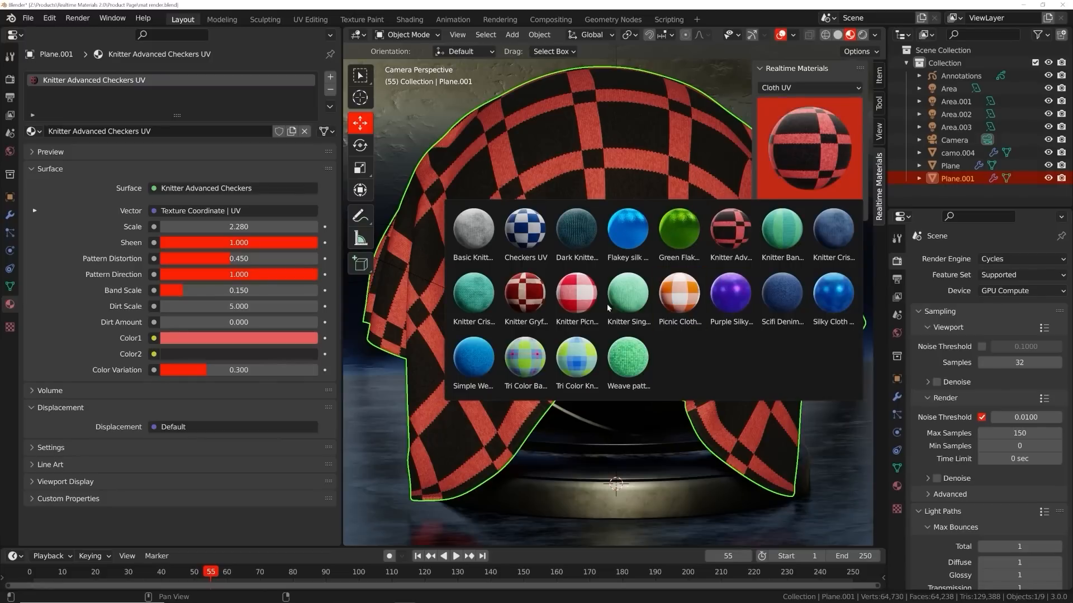
{"action": "left_click", "coordinate": [576, 293]}
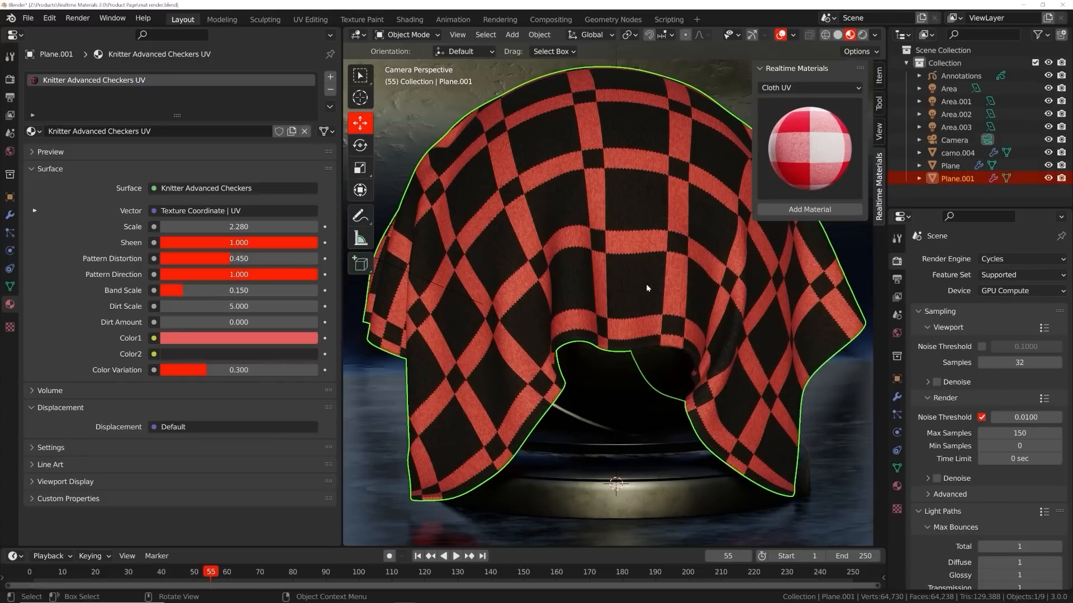
{"action": "left_click", "coordinate": [809, 210]}
{"action": "left_click", "coordinate": [232, 338]}
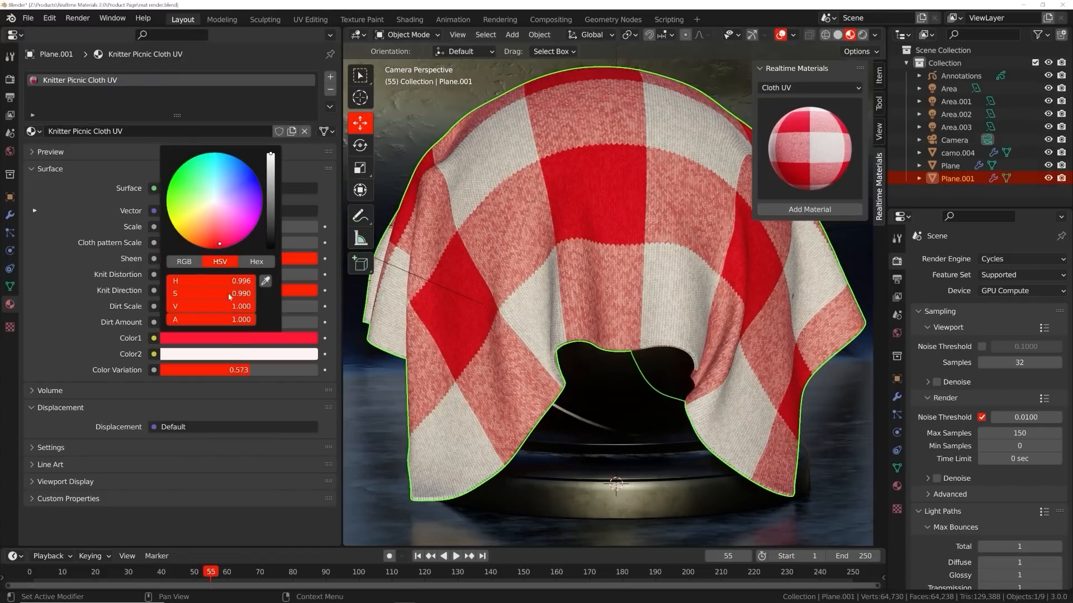
{"action": "left_click", "coordinate": [200, 246]}
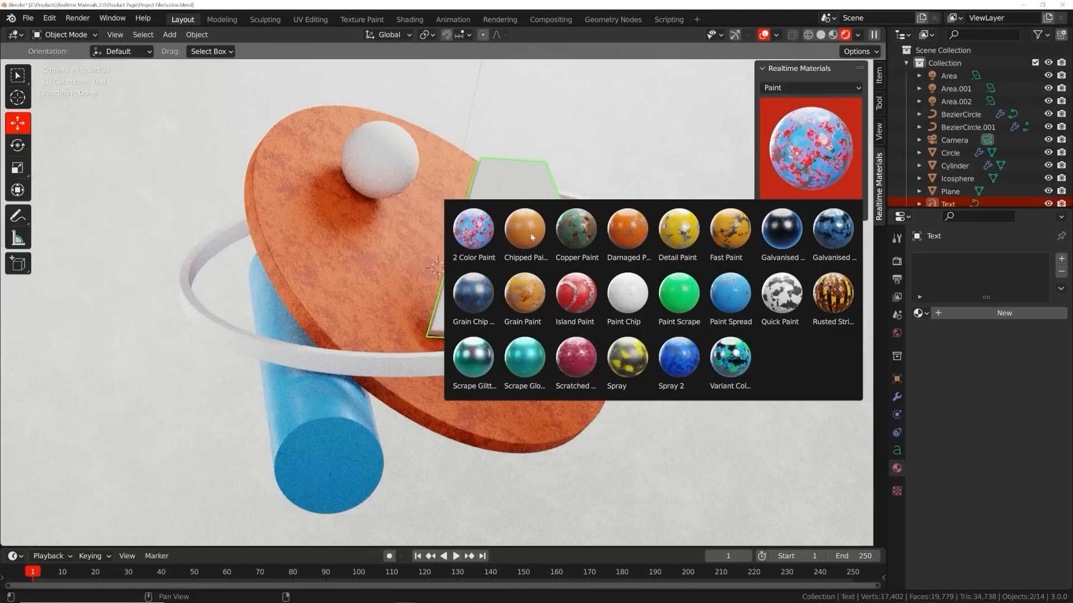
Add the Chipped Paint material from the Paint category to the letter A and adjust its first Chip Scale
{"action": "left_click", "coordinate": [525, 232]}
{"action": "left_click", "coordinate": [810, 210]}
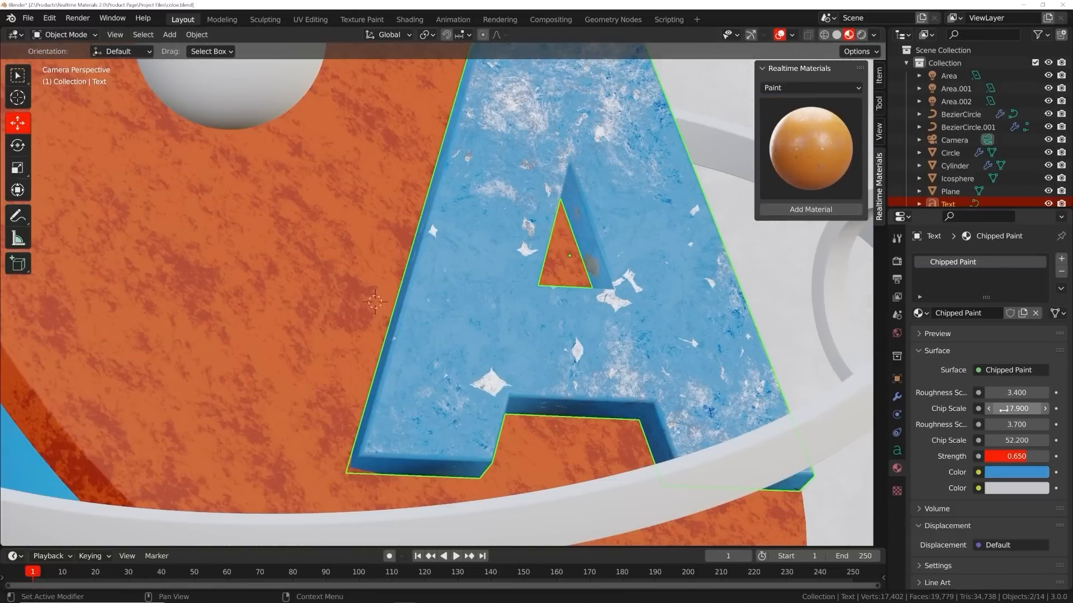
{"action": "left_click_drag", "start_coordinate": [1016, 409], "coordinate": [1031, 409]}
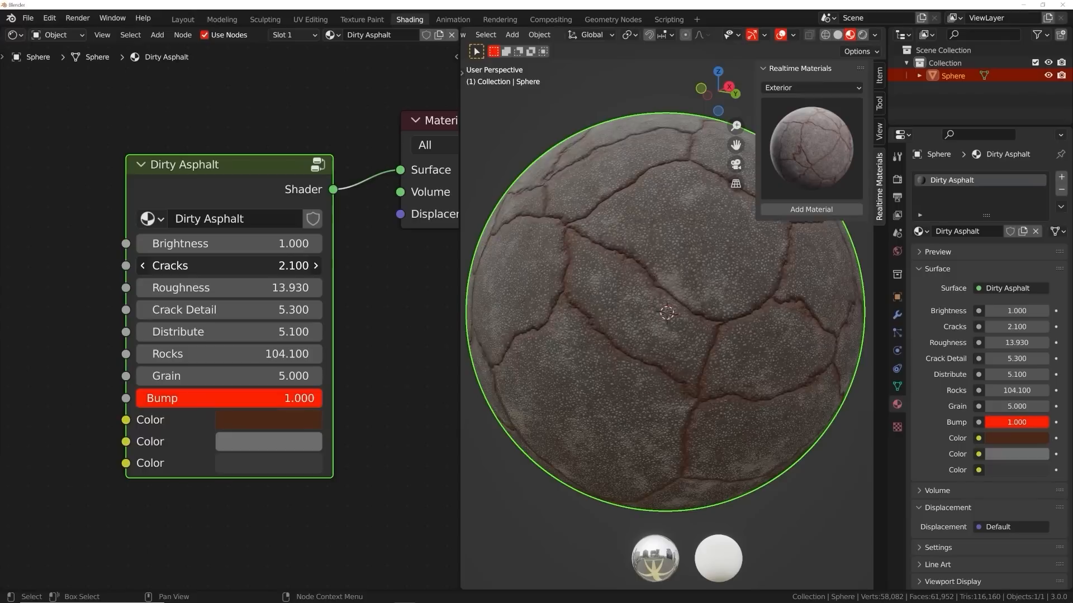
Set Cracks to 3.9 on the sphere's Dirty Asphalt material and adjust the brightness of its first color
{"action": "left_click_drag", "start_coordinate": [229, 265], "coordinate": [263, 265]}
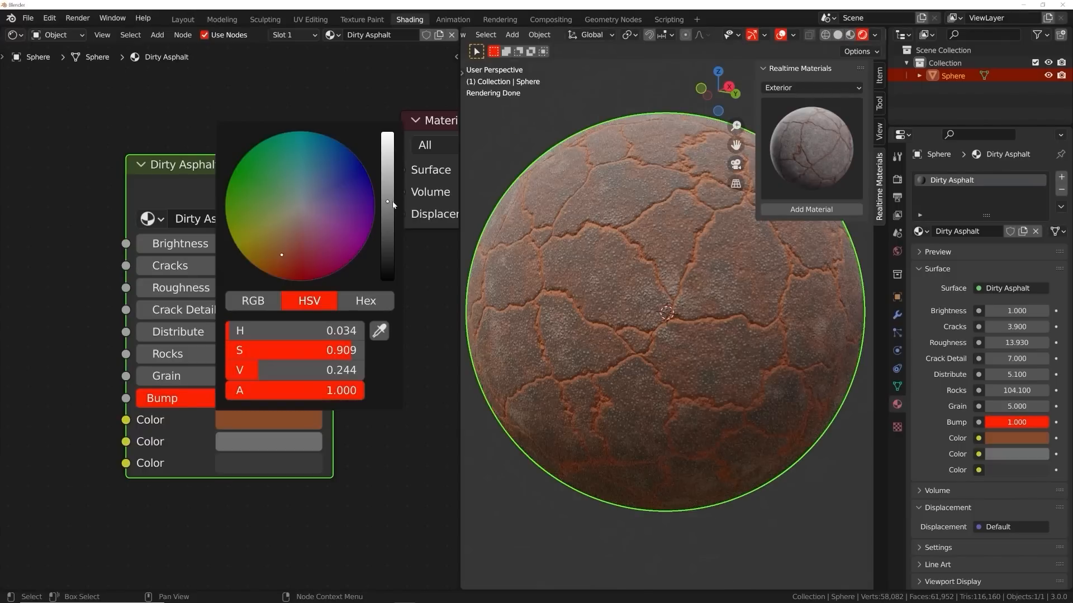
{"action": "left_click_drag", "start_coordinate": [391, 198], "coordinate": [393, 209]}
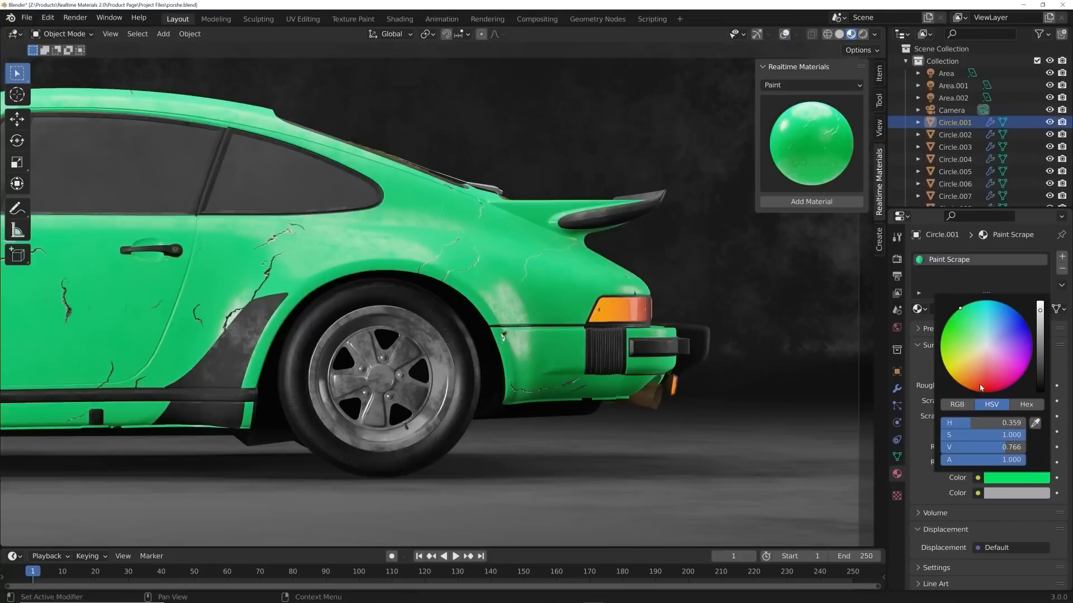
Recolor the car body's Paint Scrape material and pick a dark material from the Surfaces category for the unpainted car parts
{"action": "left_click_drag", "start_coordinate": [980, 387], "coordinate": [1011, 369]}
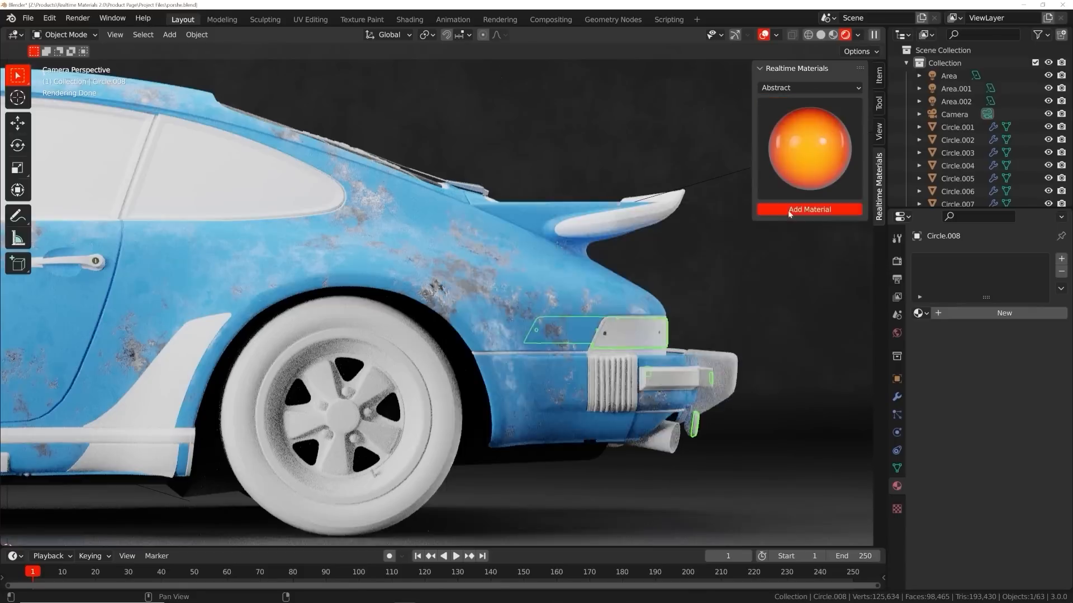
{"action": "left_click", "coordinate": [809, 88]}
{"action": "left_click", "coordinate": [782, 263]}
{"action": "left_click", "coordinate": [810, 148]}
{"action": "left_click", "coordinate": [644, 229]}
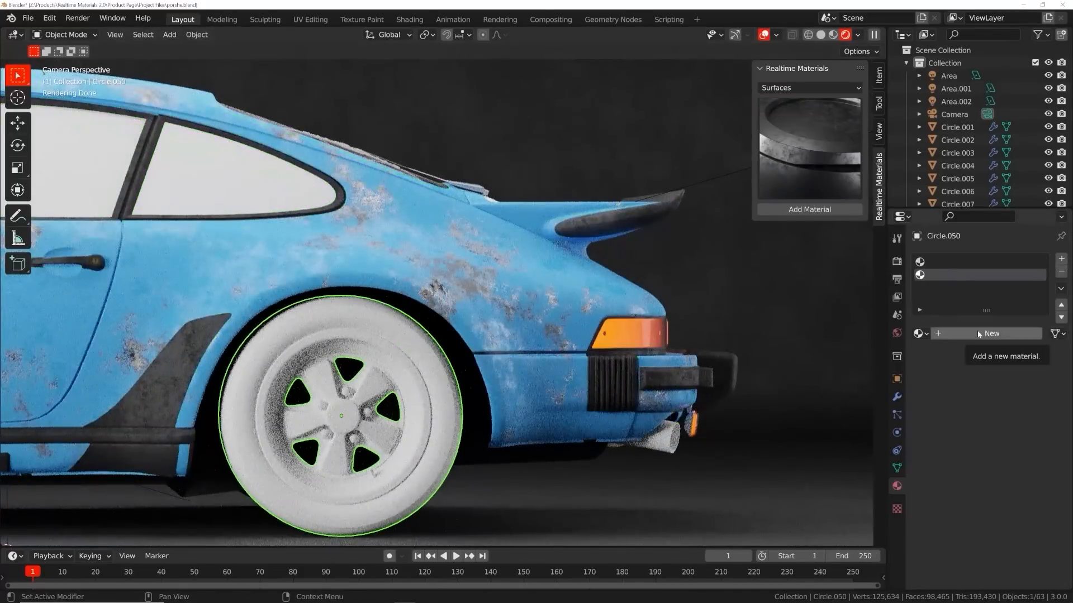
{"action": "left_click", "coordinate": [809, 88]}
{"action": "left_click", "coordinate": [783, 171]}
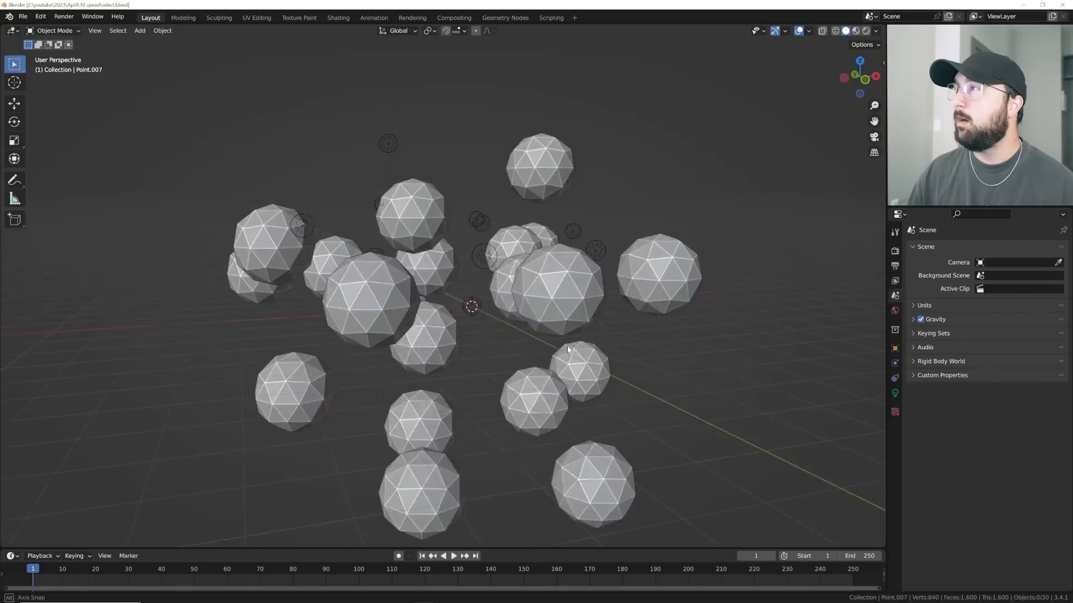
Try to select the point lights scattered among the icospheres one by one
{"action": "middle_click_drag", "start_coordinate": [567, 349], "coordinate": [501, 363]}
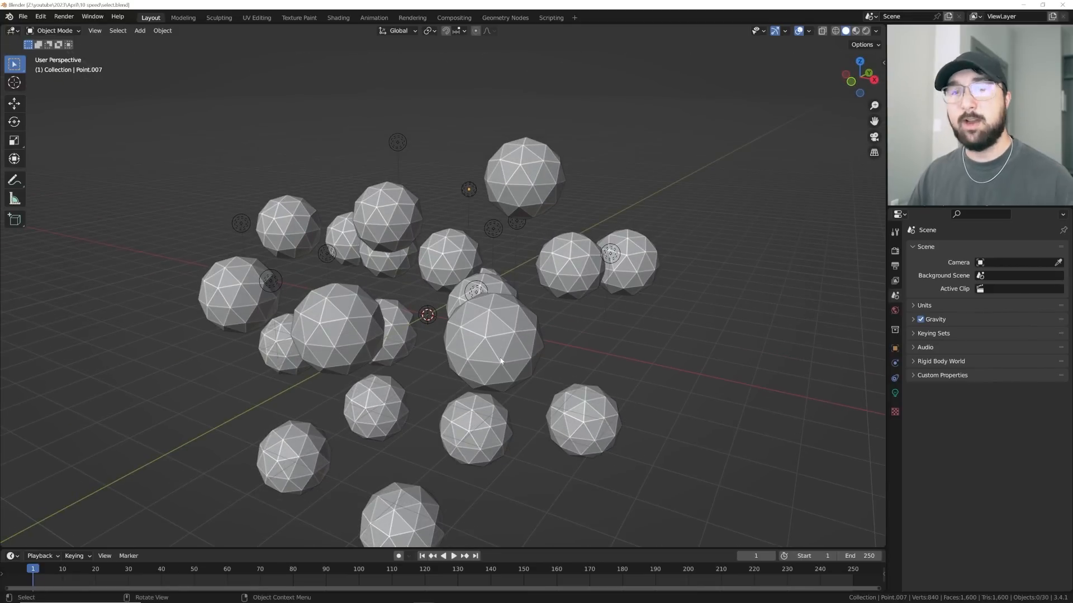
{"action": "left_click", "coordinate": [497, 350]}
{"action": "left_click", "coordinate": [493, 229]}
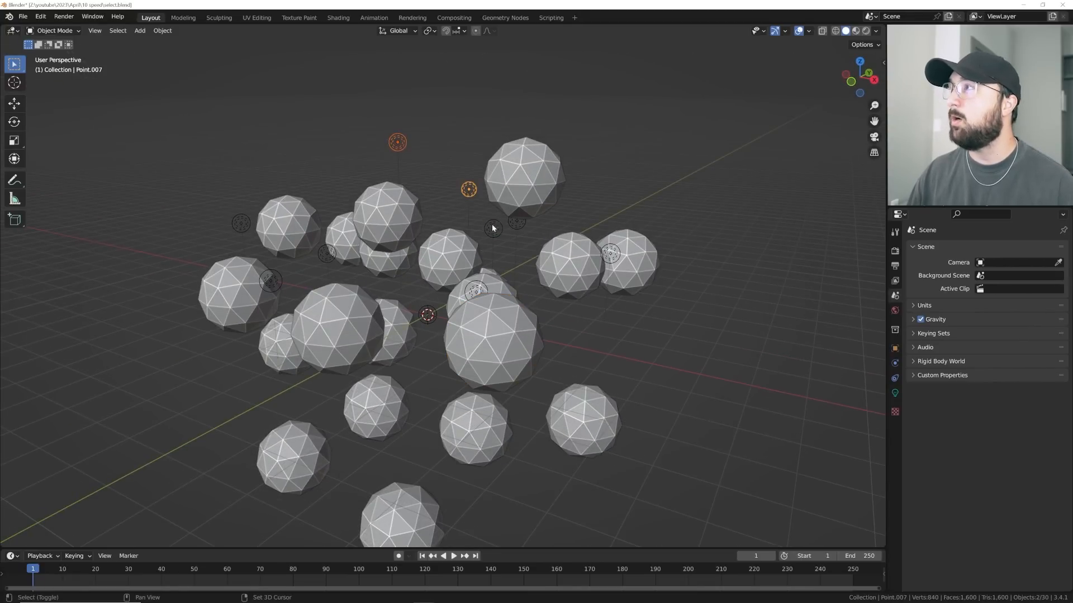
{"action": "left_click", "coordinate": [430, 306], "text": "shift"}
{"action": "left_click", "coordinate": [456, 314], "text": "shift"}
{"action": "left_click", "coordinate": [492, 327], "text": "shift"}
{"action": "left_click", "coordinate": [473, 290], "text": "shift"}
{"action": "left_click", "coordinate": [610, 255]}
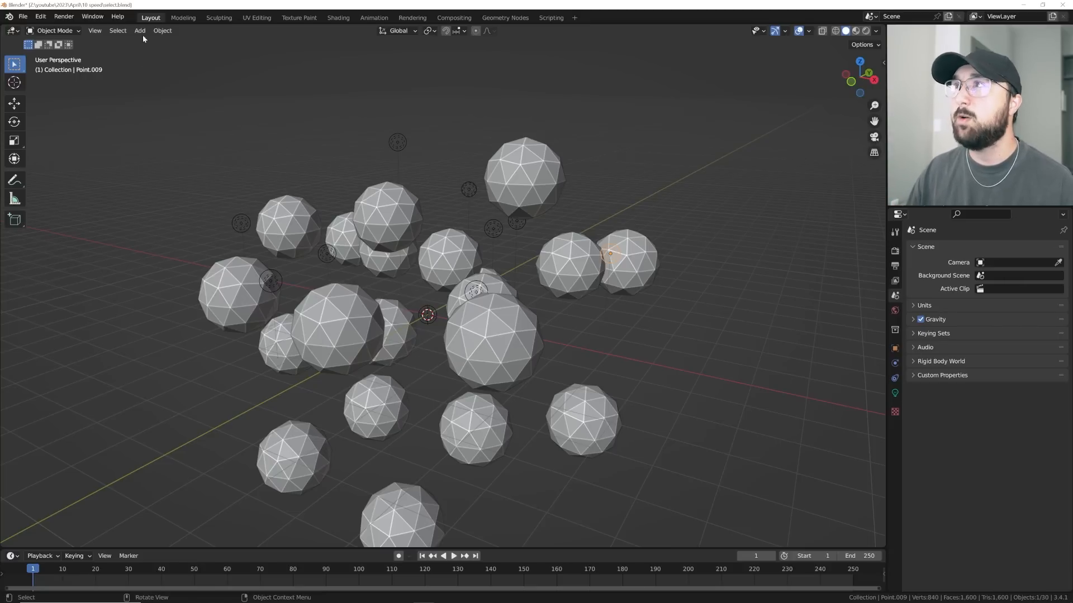
Select every light in the scene at once with Select All by Type set to Light
{"action": "left_click", "coordinate": [118, 31]}
{"action": "mouse_move", "coordinate": [163, 117]}
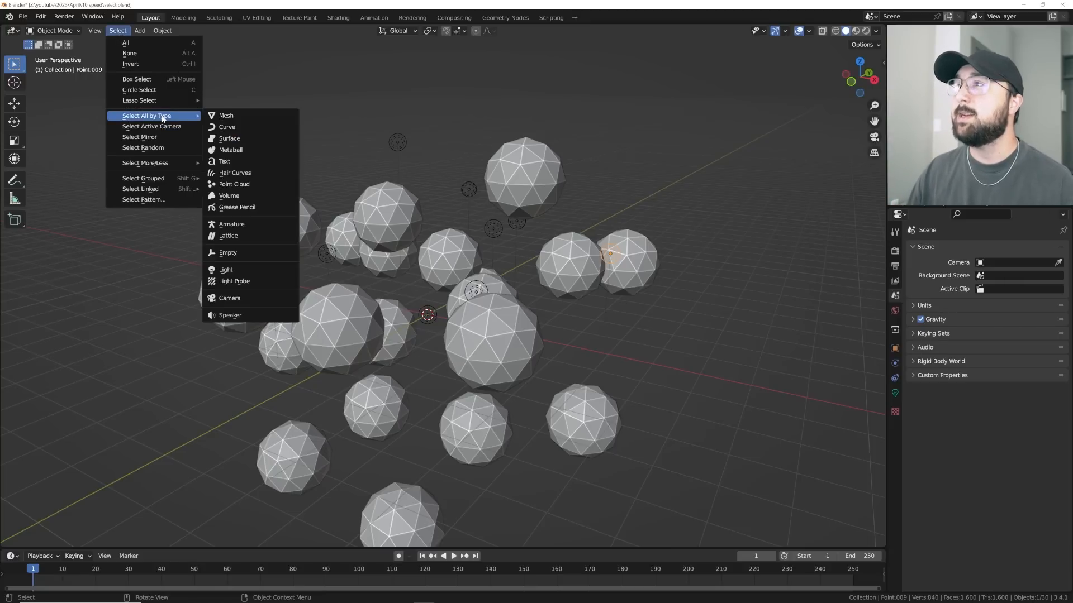
{"action": "left_click", "coordinate": [231, 269]}
{"action": "middle_click_drag", "start_coordinate": [287, 279], "coordinate": [363, 277]}
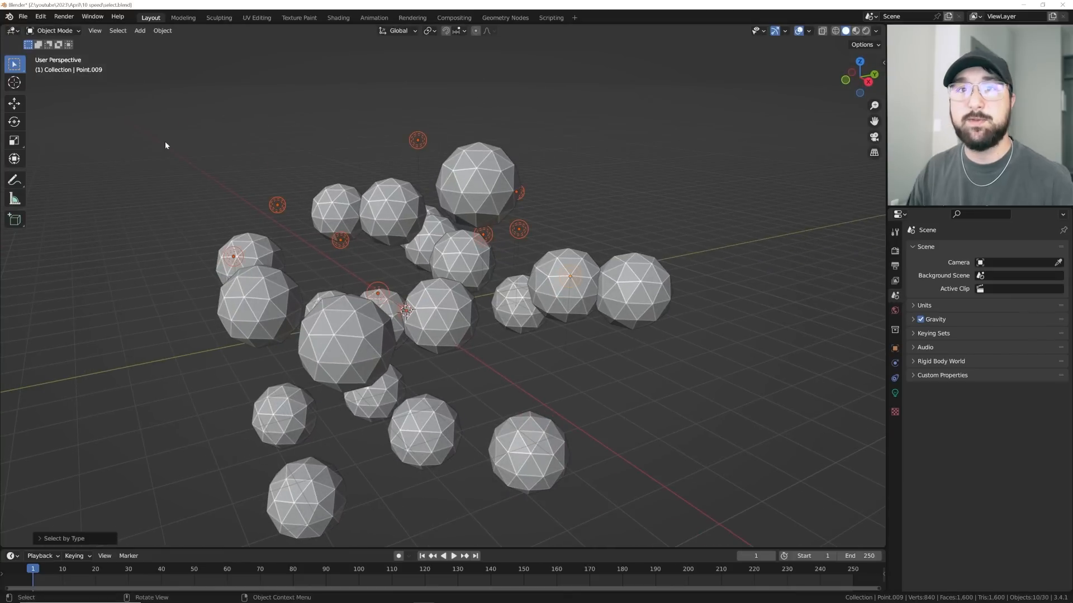
{"action": "left_click", "coordinate": [306, 328]}
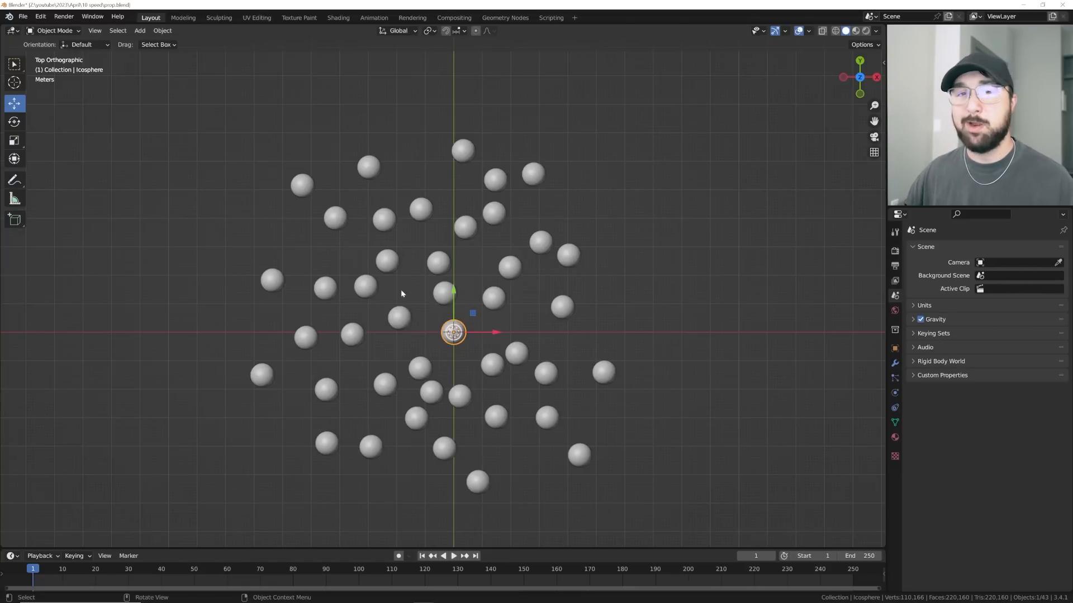
Select all the icospheres in the top view and move them together as one group
{"action": "left_click_drag", "start_coordinate": [764, 102], "coordinate": [199, 536]}
{"action": "key", "text": "g"}
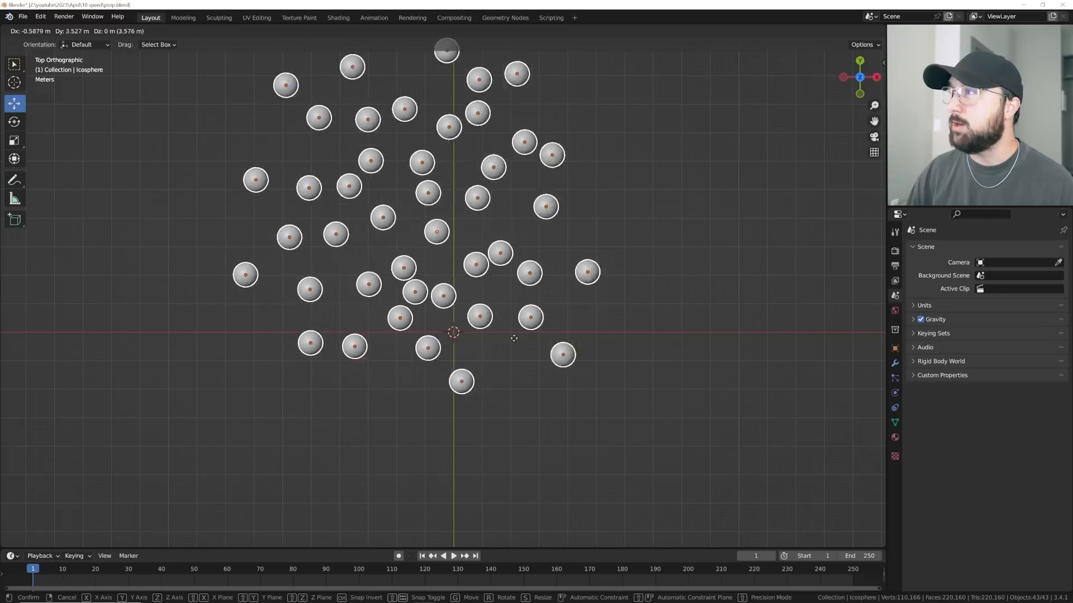
{"action": "left_click", "coordinate": [566, 436]}
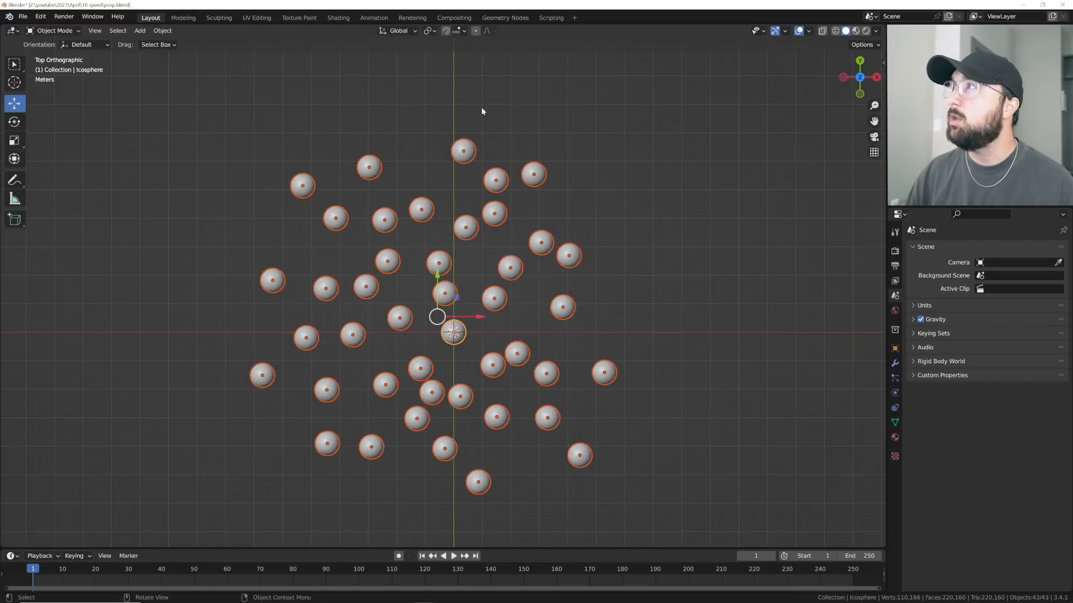
Move only the central icosphere about 2 m with smooth proportional editing at an influence size of about 9.85 m, and open the falloff options
{"action": "left_click", "coordinate": [455, 337]}
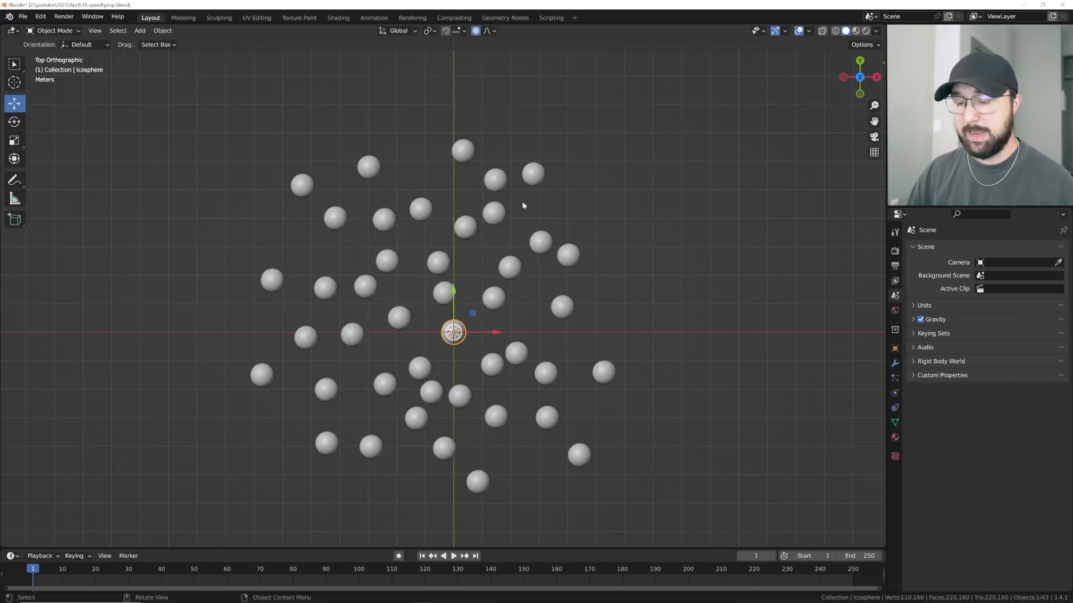
{"action": "key", "text": "g"}
{"action": "scroll", "coordinate": [559, 270], "scroll_direction": "up", "scroll_amount": 12}
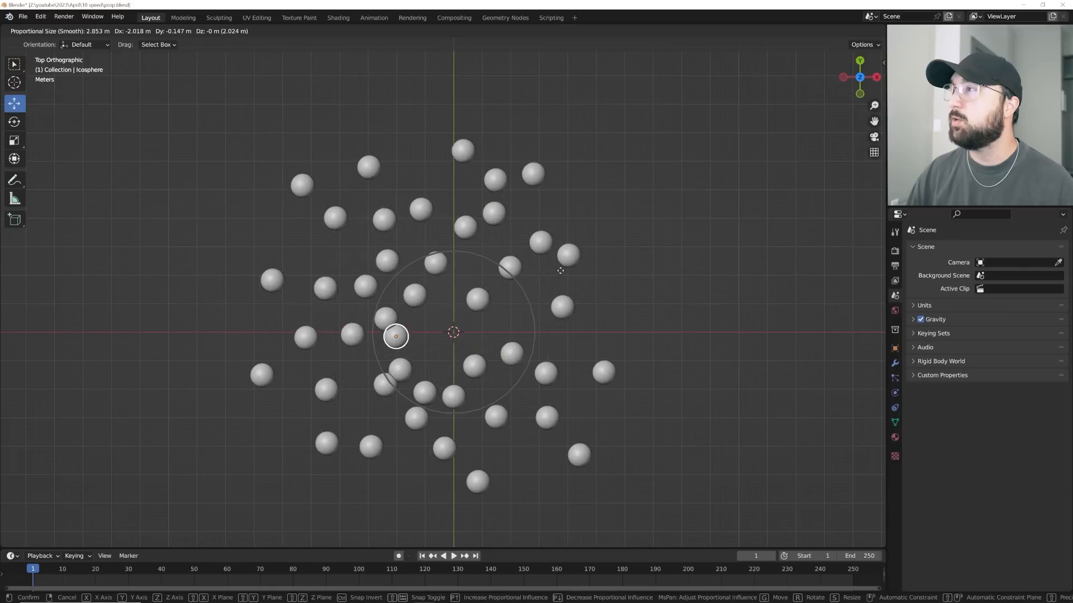
{"action": "scroll", "coordinate": [559, 262], "scroll_direction": "down", "scroll_amount": 13}
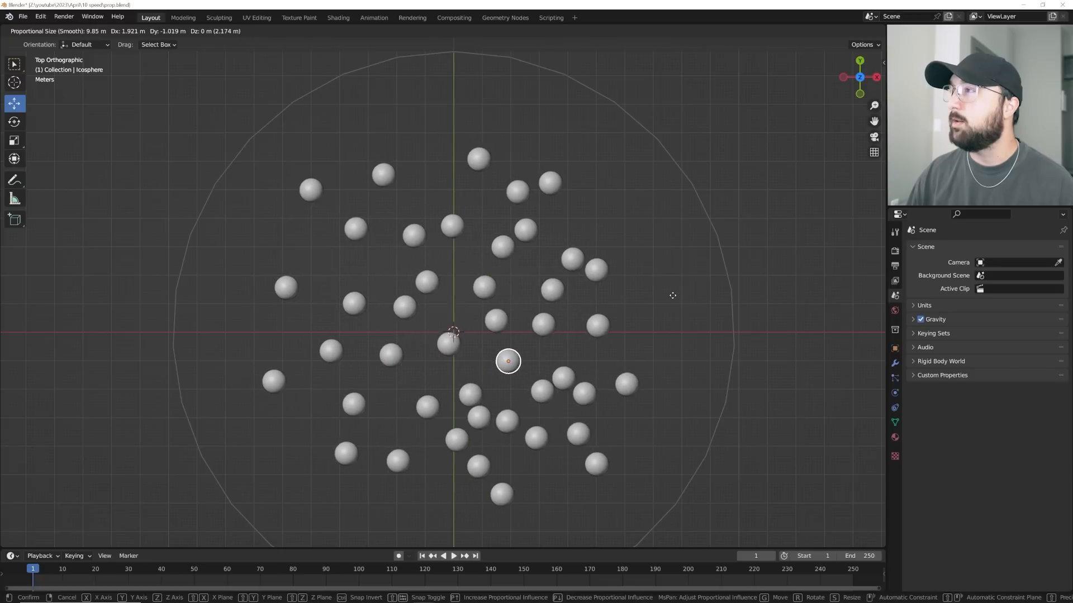
{"action": "left_click", "coordinate": [675, 313]}
{"action": "left_click", "coordinate": [489, 31]}
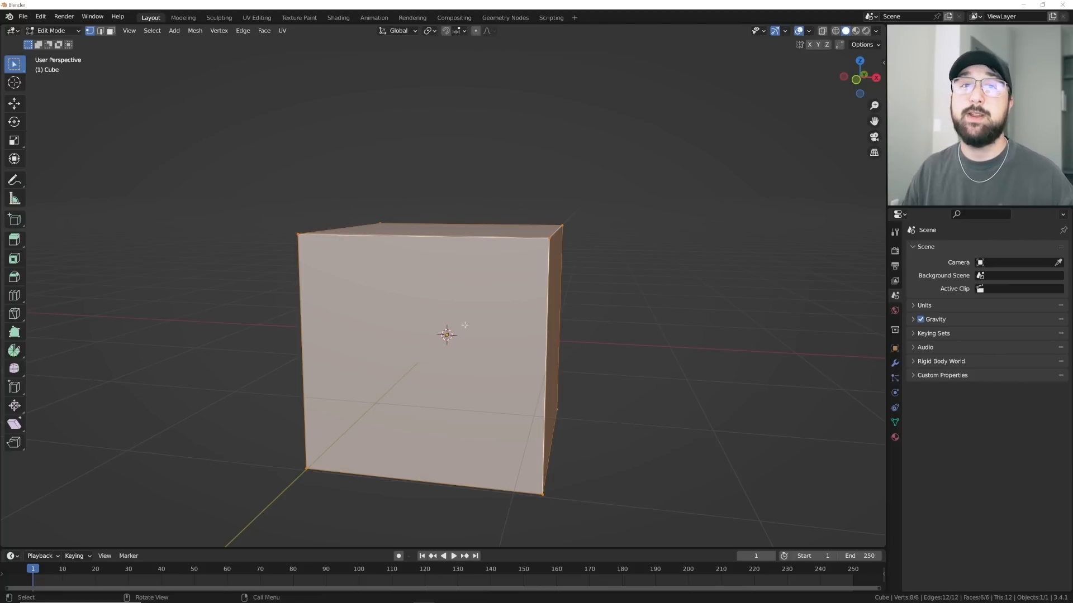
Add a UV sphere inside the cube's mesh and scale it up to about 1.2 so it protrudes through the faces
{"action": "middle_click_drag", "start_coordinate": [465, 324], "coordinate": [471, 325]}
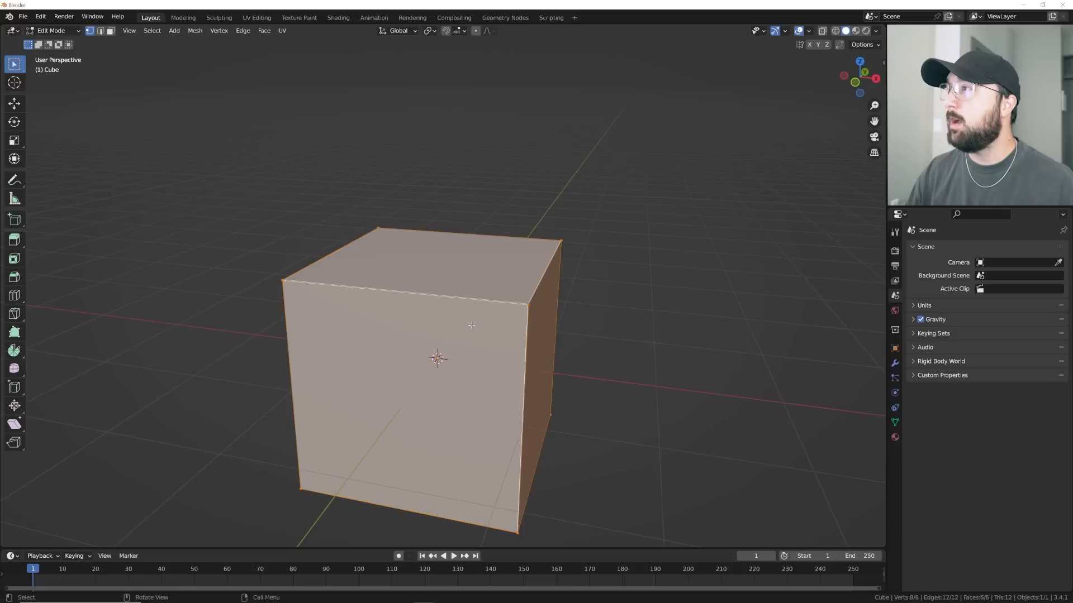
{"action": "key", "text": "shift+a"}
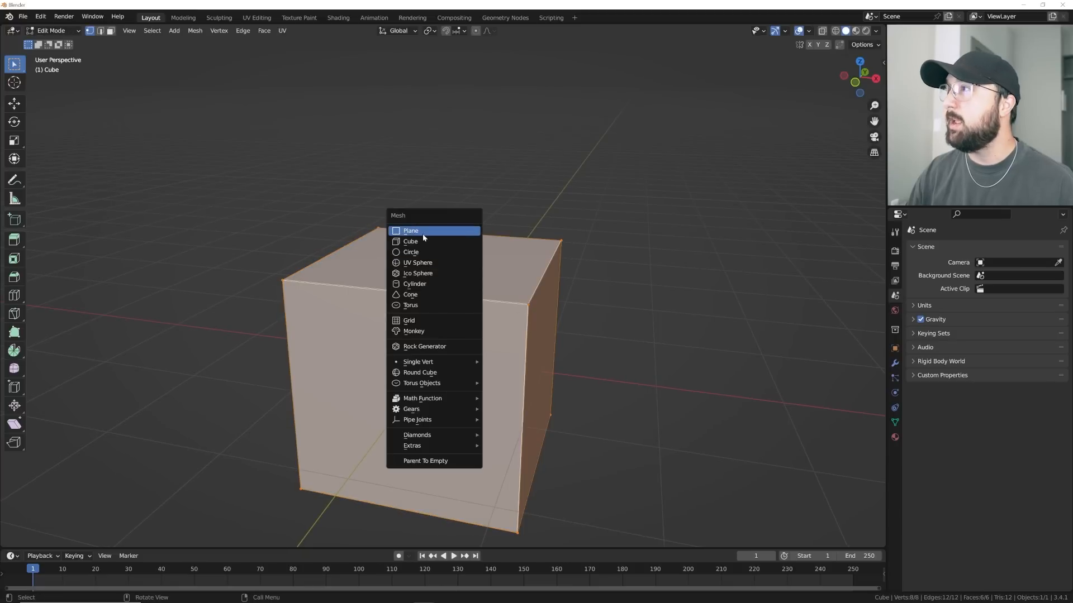
{"action": "left_click", "coordinate": [417, 262]}
{"action": "key", "text": "s"}
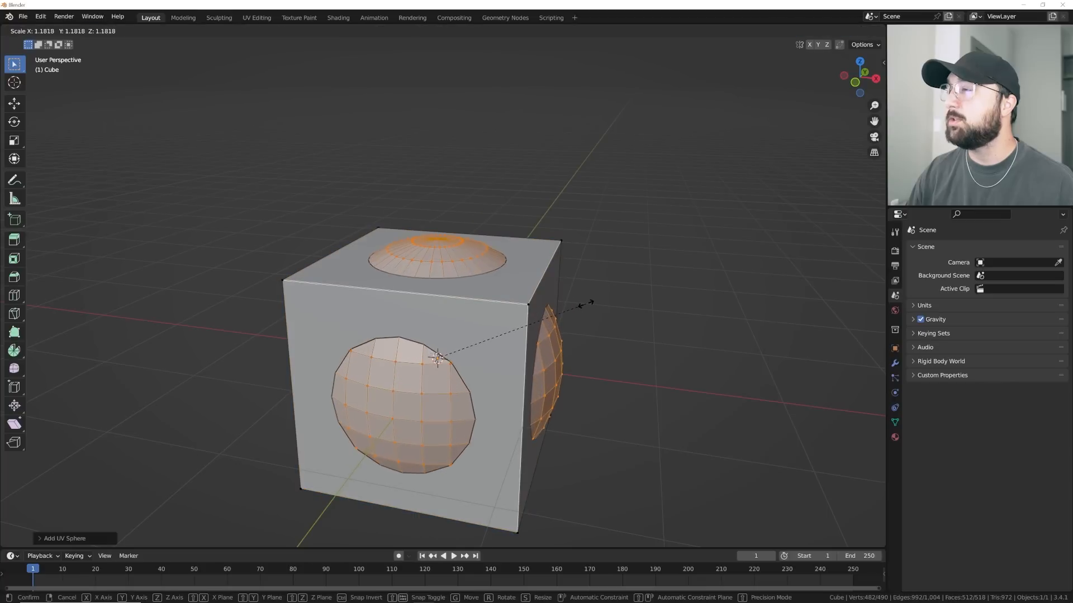
{"action": "left_click", "coordinate": [579, 304]}
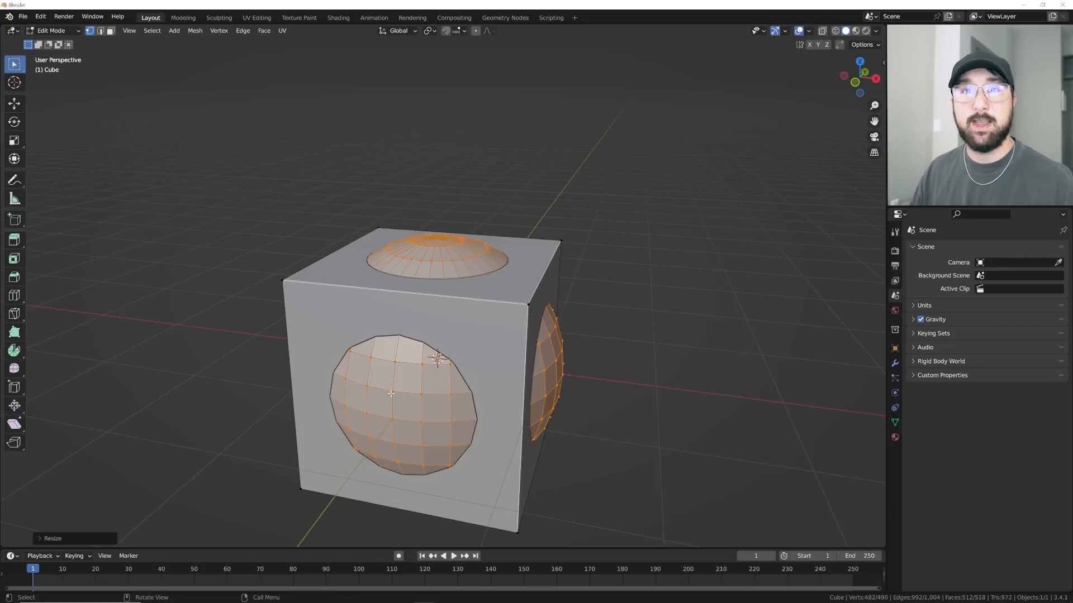
Cut the sphere out of the cube with the Intersect (Boolean) operation
{"action": "key", "text": "F3"}
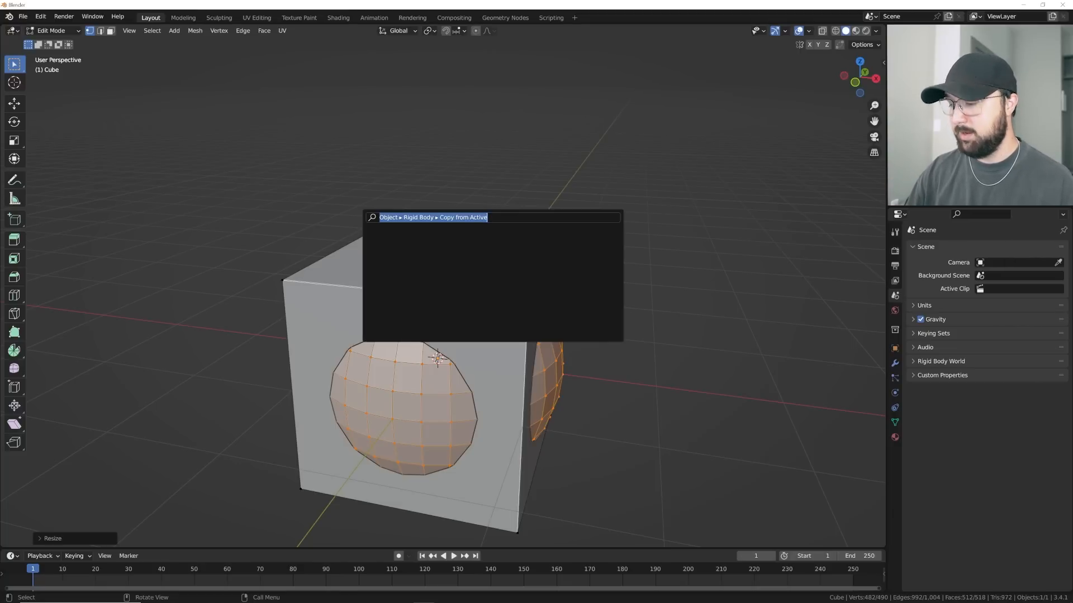
{"action": "type", "text": "bool"}
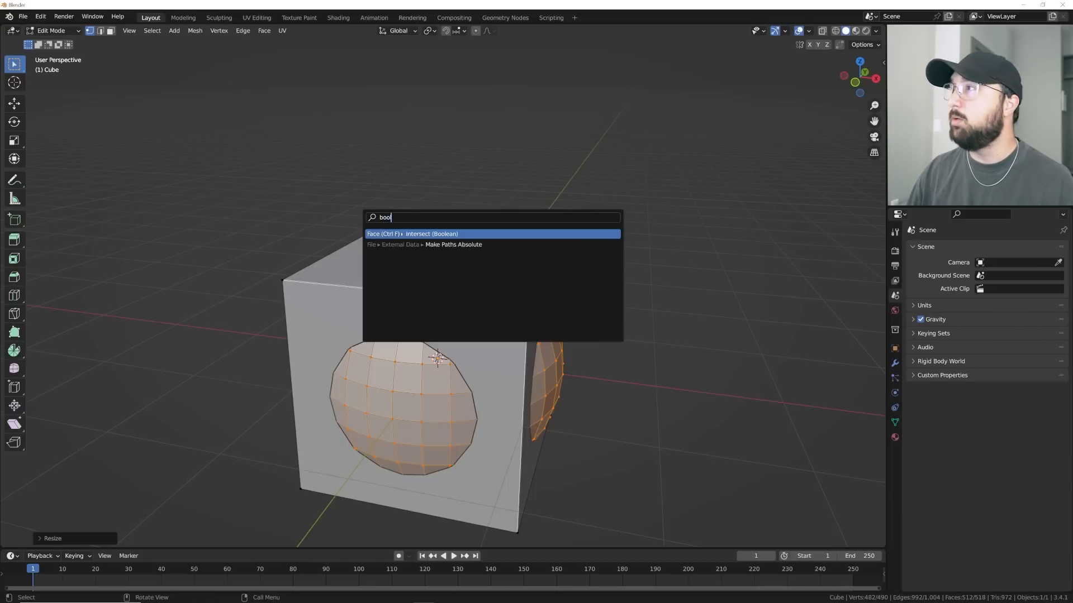
{"action": "left_click", "coordinate": [421, 235]}
{"action": "mouse_move", "coordinate": [500, 355]}
{"action": "middle_mouse_down"}
{"action": "mouse_move", "coordinate": [518, 332]}
{"action": "mouse_move", "coordinate": [462, 368]}
{"action": "mouse_move", "coordinate": [506, 363]}
{"action": "middle_mouse_up"}
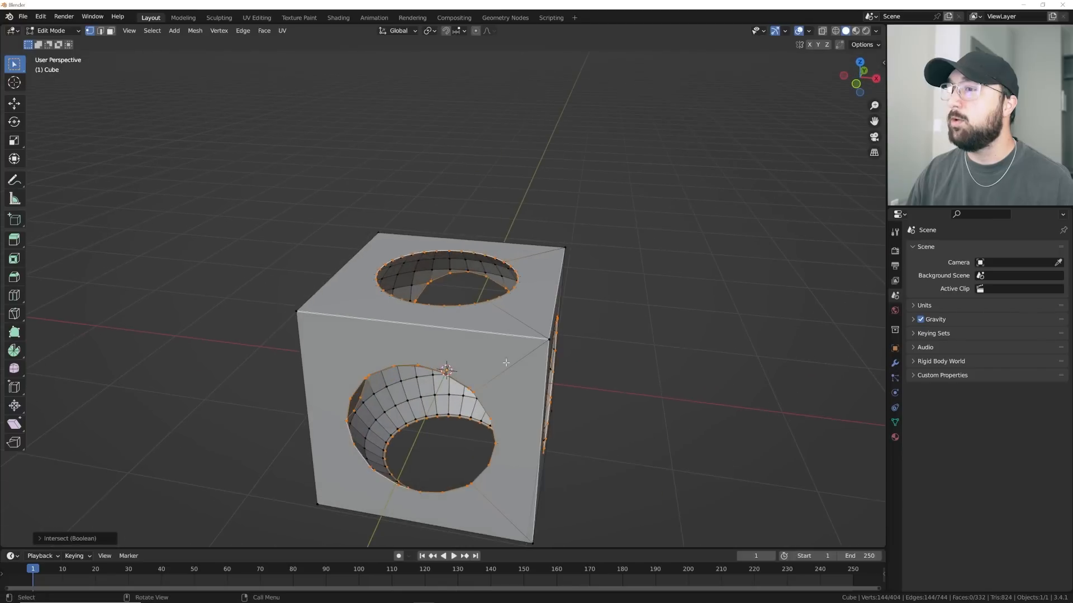
Try the boolean's Union and Intersect operations, the Swap option and the Fast solver, returning to Difference with the Exact solver
{"action": "left_click", "coordinate": [46, 538]}
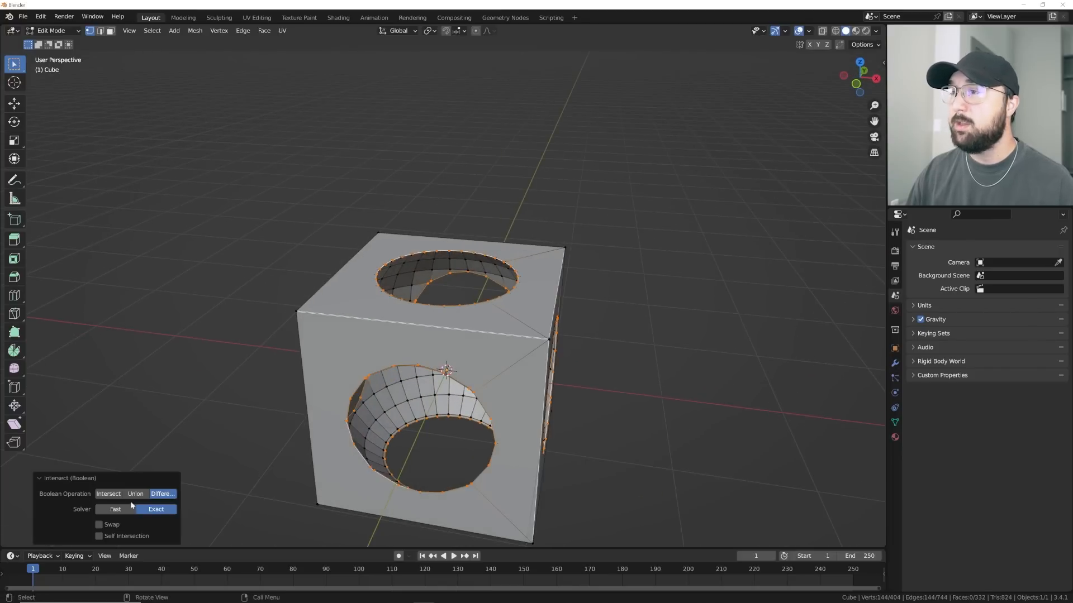
{"action": "left_click", "coordinate": [136, 495]}
{"action": "left_click", "coordinate": [107, 495]}
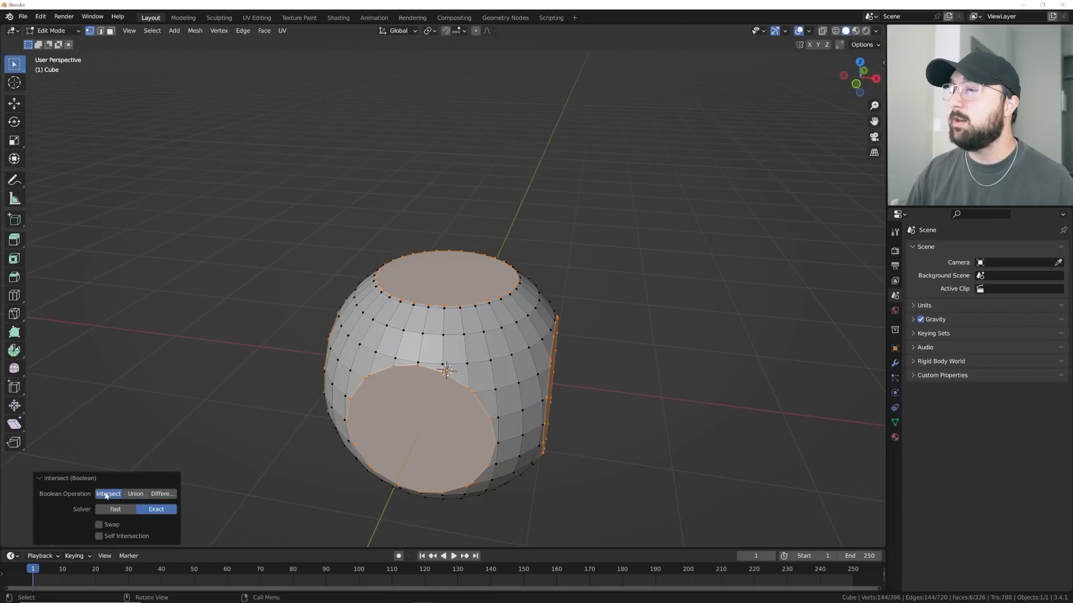
{"action": "left_click", "coordinate": [162, 494]}
{"action": "left_click", "coordinate": [100, 525]}
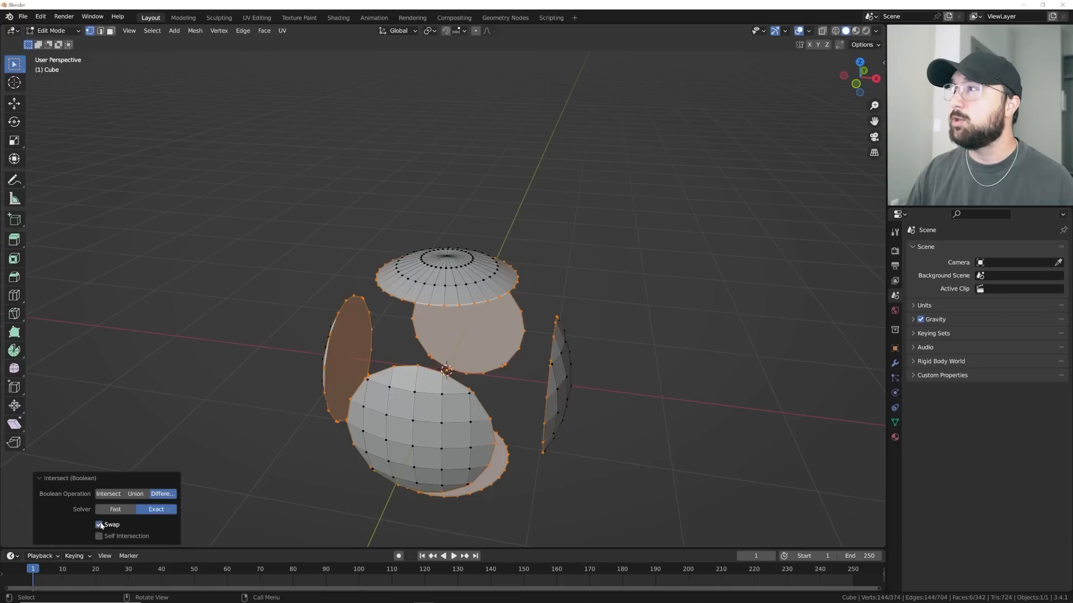
{"action": "left_click", "coordinate": [100, 525]}
{"action": "left_click", "coordinate": [118, 510]}
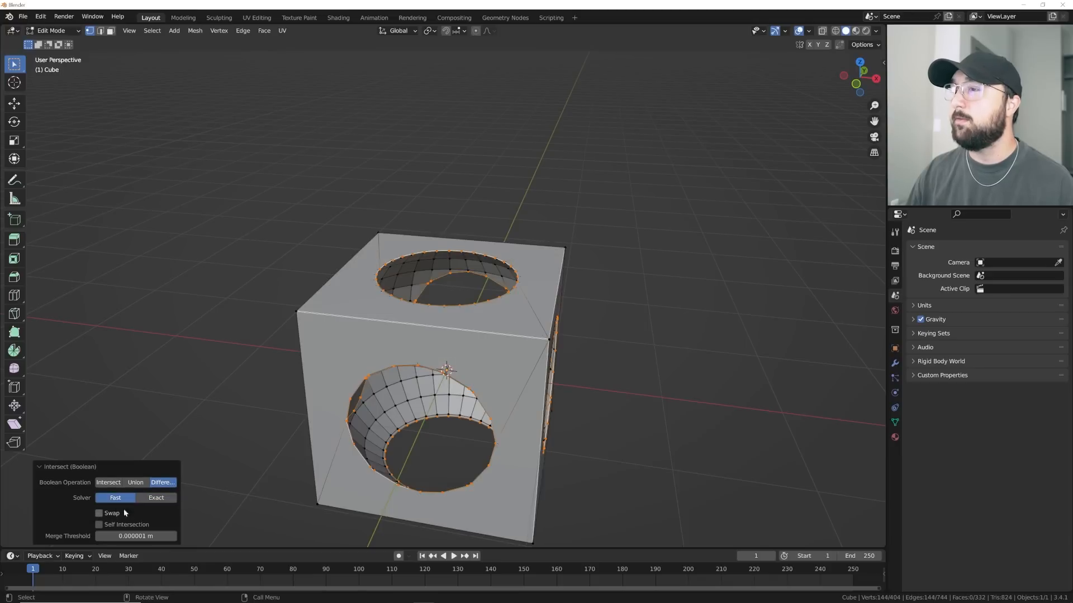
{"action": "left_click", "coordinate": [157, 497]}
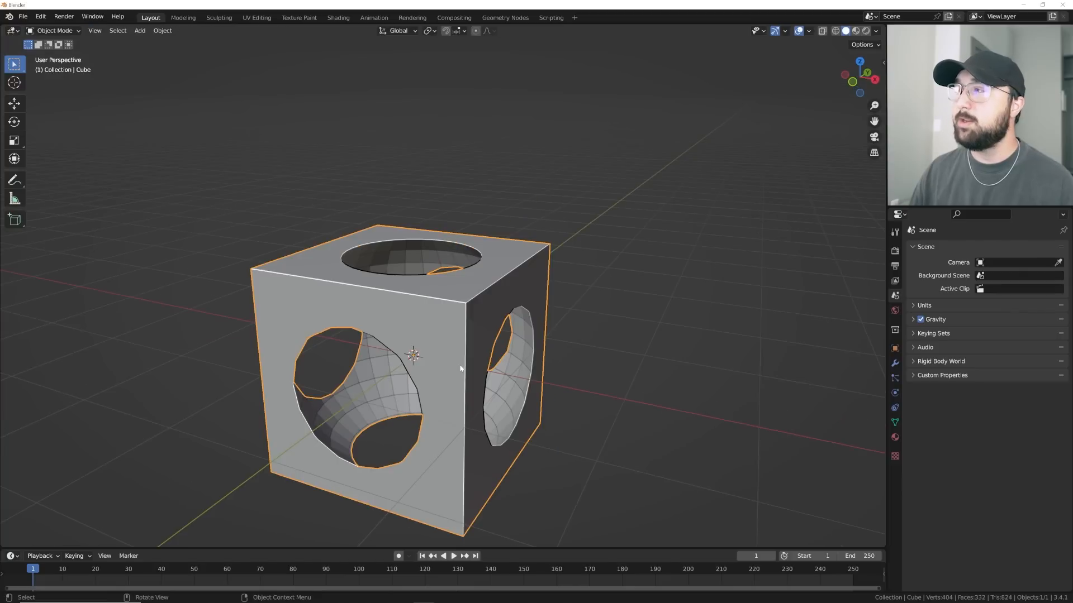
Select the cube's two top faces in face mode and extrude them to the cursor in four segments, up and across toward the right
{"action": "key", "text": "Tab"}
{"action": "middle_click_drag", "start_coordinate": [459, 354], "coordinate": [417, 192]}
{"action": "left_click", "coordinate": [111, 31]}
{"action": "left_click", "coordinate": [427, 256]}
{"action": "left_click", "coordinate": [454, 313], "text": "shift"}
{"action": "middle_click_drag", "start_coordinate": [407, 357], "coordinate": [278, 396], "text": "shift"}
{"action": "middle_click_drag", "start_coordinate": [278, 397], "coordinate": [419, 376]}
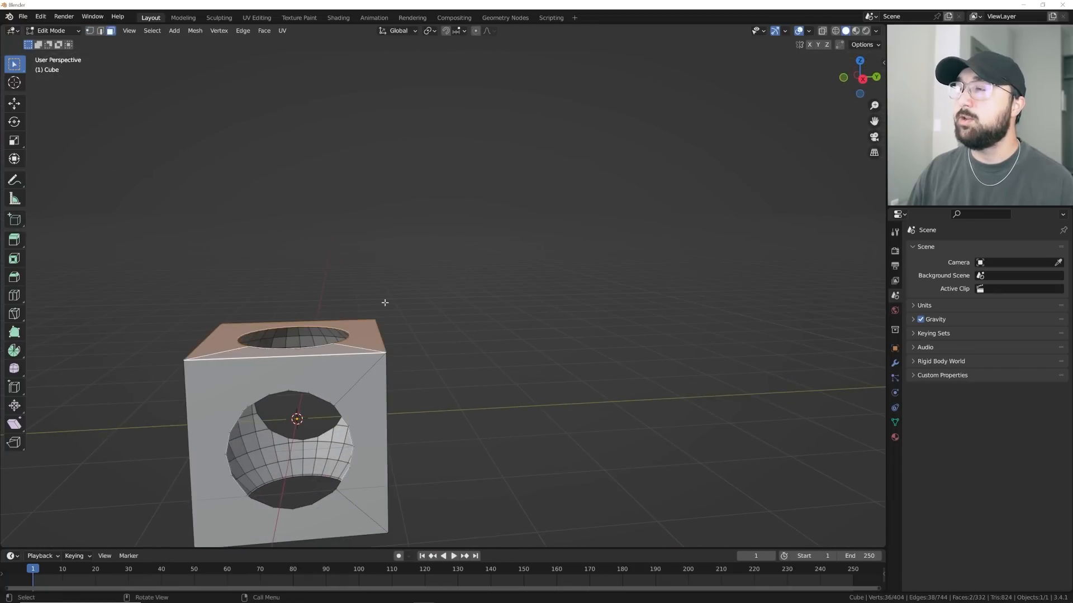
{"action": "middle_click_drag", "start_coordinate": [369, 301], "coordinate": [362, 293]}
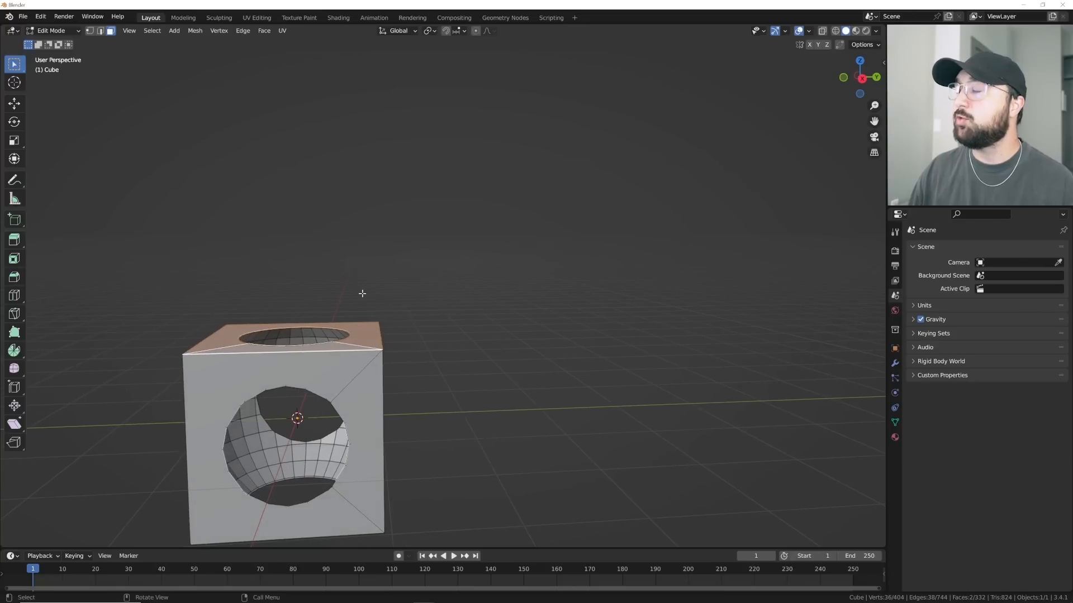
{"action": "right_click", "coordinate": [324, 112], "text": "ctrl"}
{"action": "right_click", "coordinate": [472, 110], "text": "ctrl"}
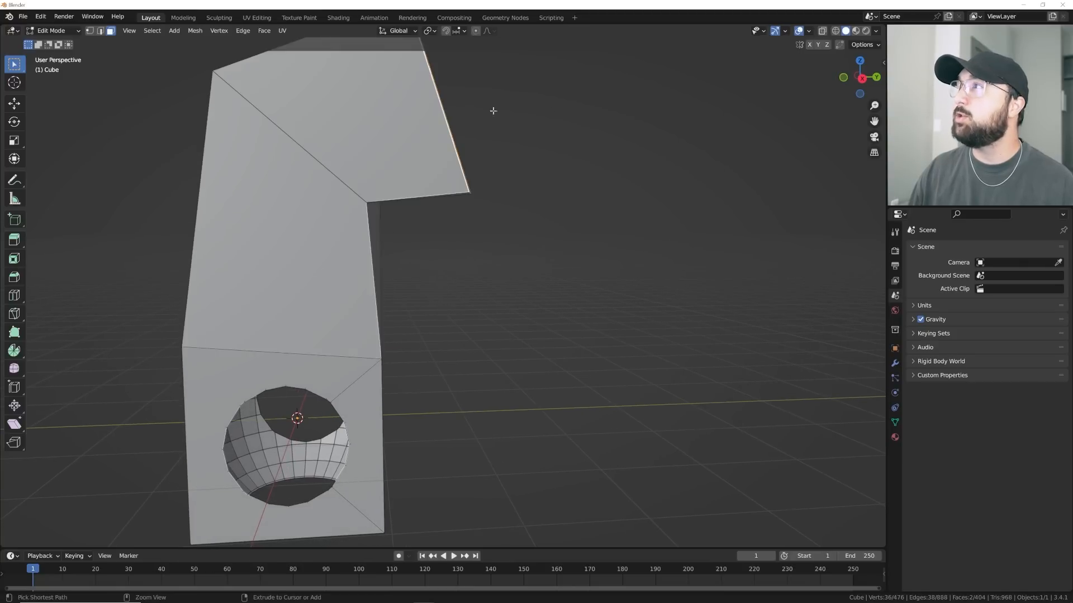
{"action": "right_click", "coordinate": [601, 111], "text": "ctrl"}
{"action": "right_click", "coordinate": [808, 190], "text": "ctrl"}
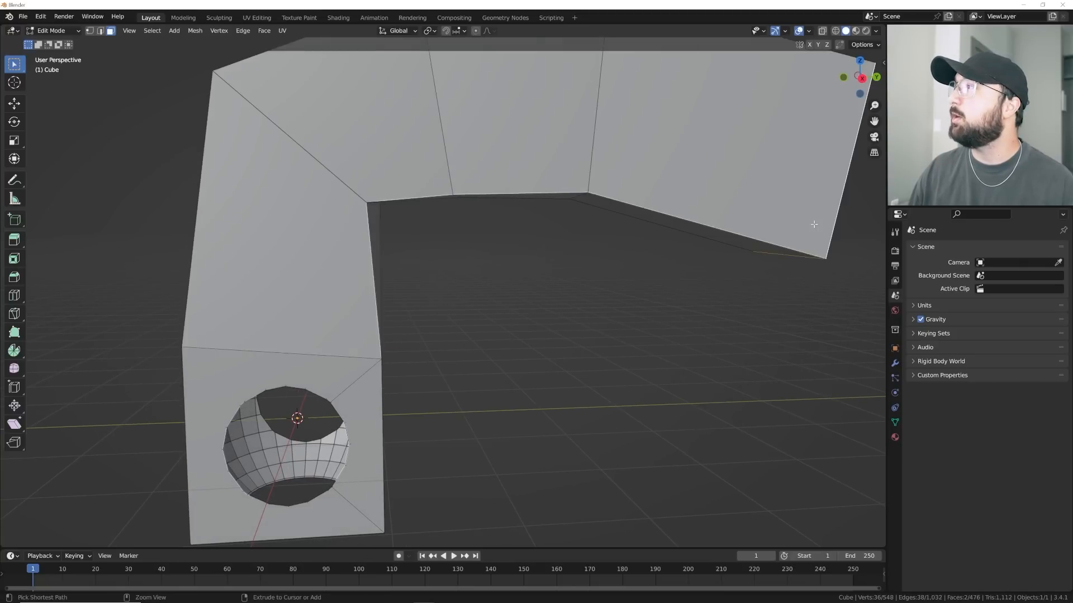
Continue extruding the end faces to the cursor in six segments, curving down and back inward to form a loop beside the cube
{"action": "right_click", "coordinate": [821, 324], "text": "ctrl"}
{"action": "right_click", "coordinate": [741, 437], "text": "ctrl"}
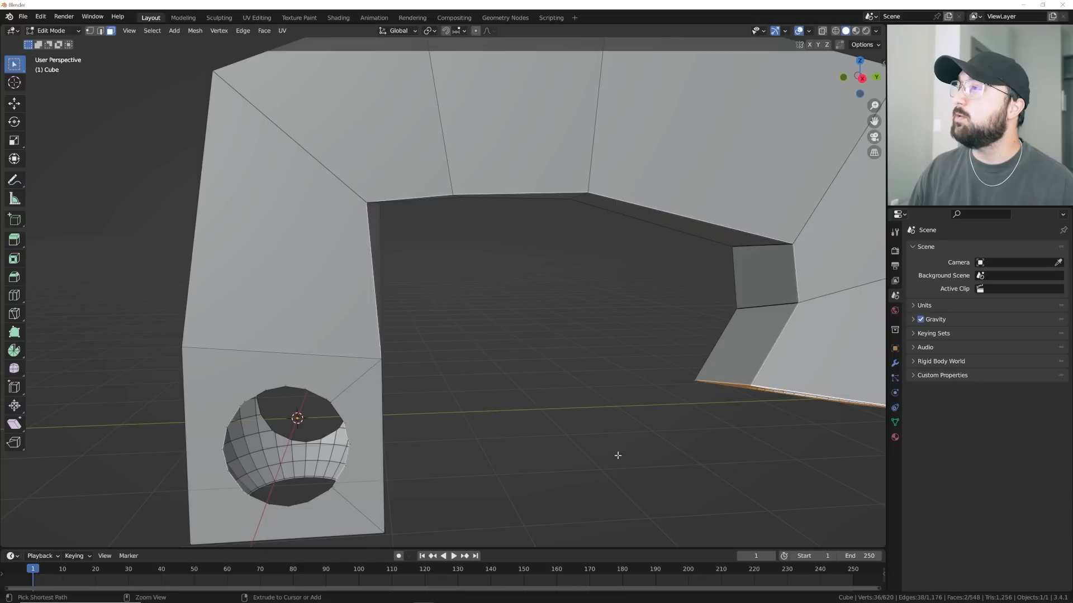
{"action": "right_click", "coordinate": [691, 437], "text": "ctrl"}
{"action": "right_click", "coordinate": [519, 438], "text": "ctrl"}
{"action": "right_click", "coordinate": [454, 313], "text": "ctrl"}
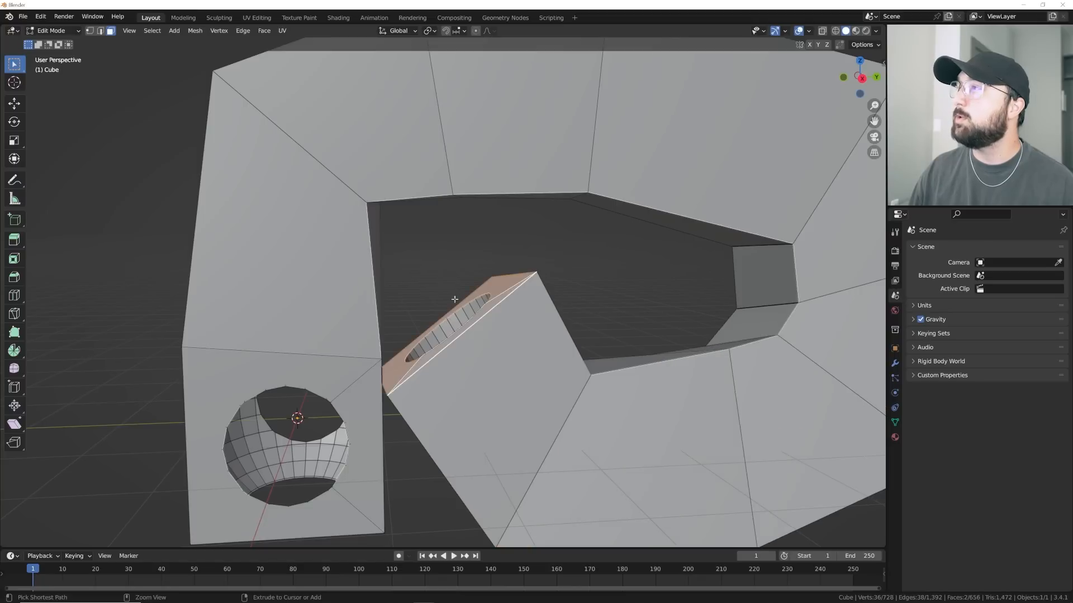
{"action": "right_click", "coordinate": [521, 237], "text": "ctrl"}
{"action": "key", "text": "Tab"}
{"action": "scroll", "coordinate": [521, 236], "scroll_direction": "down", "scroll_amount": 5}
{"action": "middle_click_drag", "start_coordinate": [522, 237], "coordinate": [607, 271]}
Extrude a single face on top of the loop to the cursor in eight segments, forming an arch with an arm extending right
{"action": "key", "text": "Tab"}
{"action": "middle_click_drag", "start_coordinate": [468, 187], "coordinate": [447, 174]}
{"action": "left_click", "coordinate": [474, 199]}
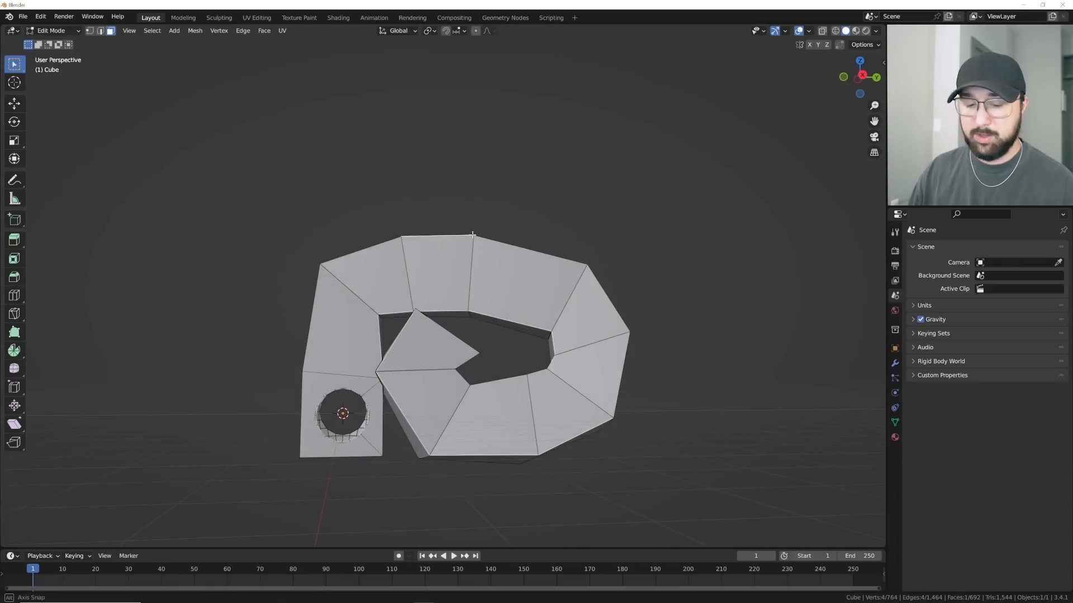
{"action": "right_click", "coordinate": [444, 167], "text": "ctrl"}
{"action": "right_click", "coordinate": [506, 112], "text": "ctrl"}
{"action": "right_click", "coordinate": [587, 111], "text": "ctrl"}
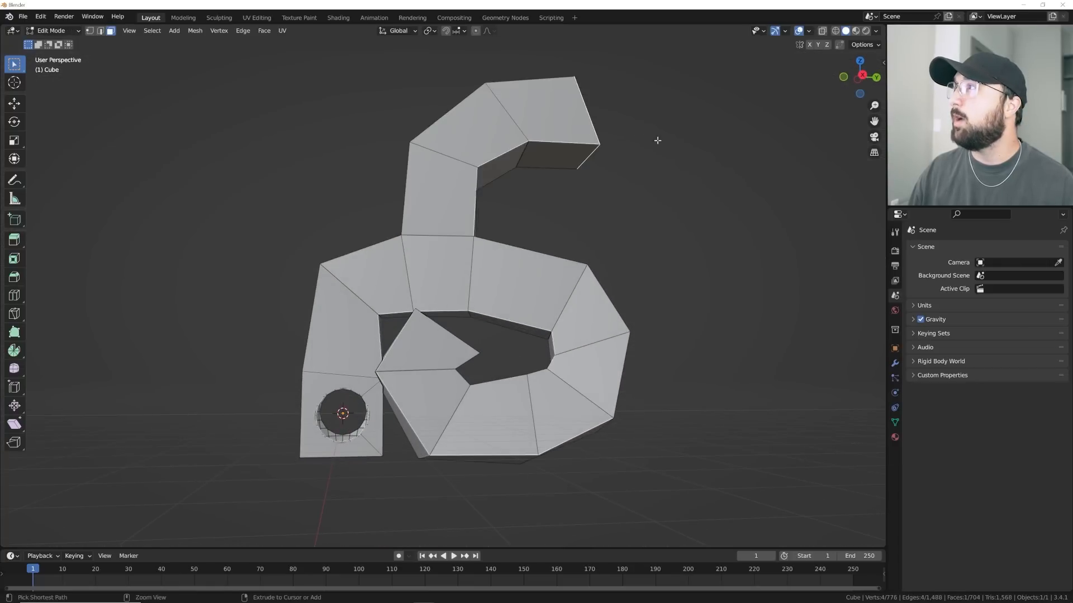
{"action": "right_click", "coordinate": [673, 131], "text": "ctrl"}
{"action": "right_click", "coordinate": [658, 246], "text": "ctrl"}
{"action": "right_click", "coordinate": [644, 273], "text": "ctrl"}
{"action": "right_click", "coordinate": [755, 260], "text": "ctrl"}
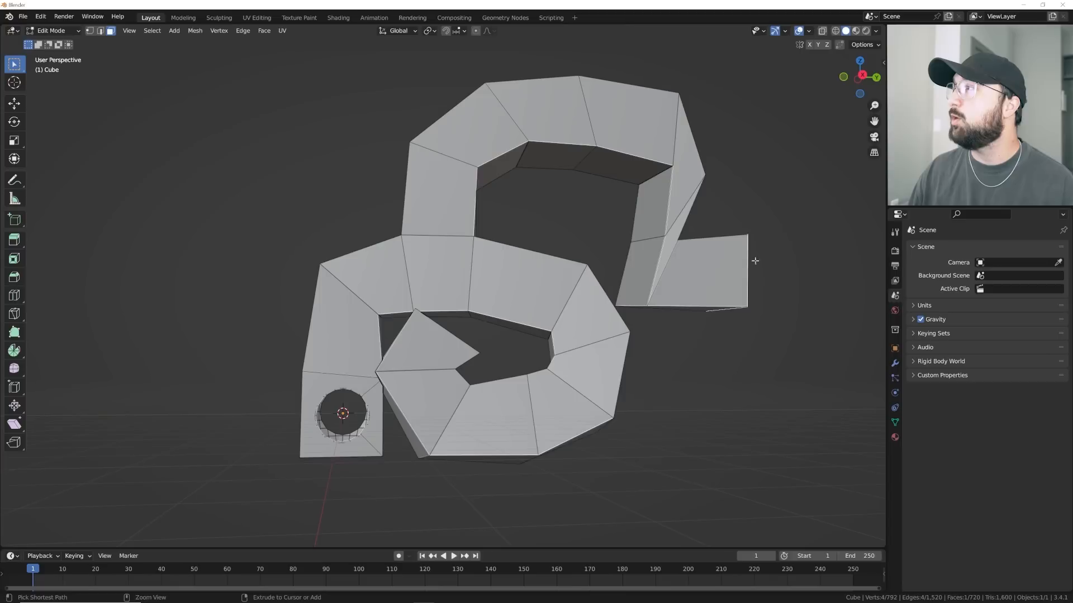
{"action": "right_click", "coordinate": [836, 323], "text": "ctrl"}
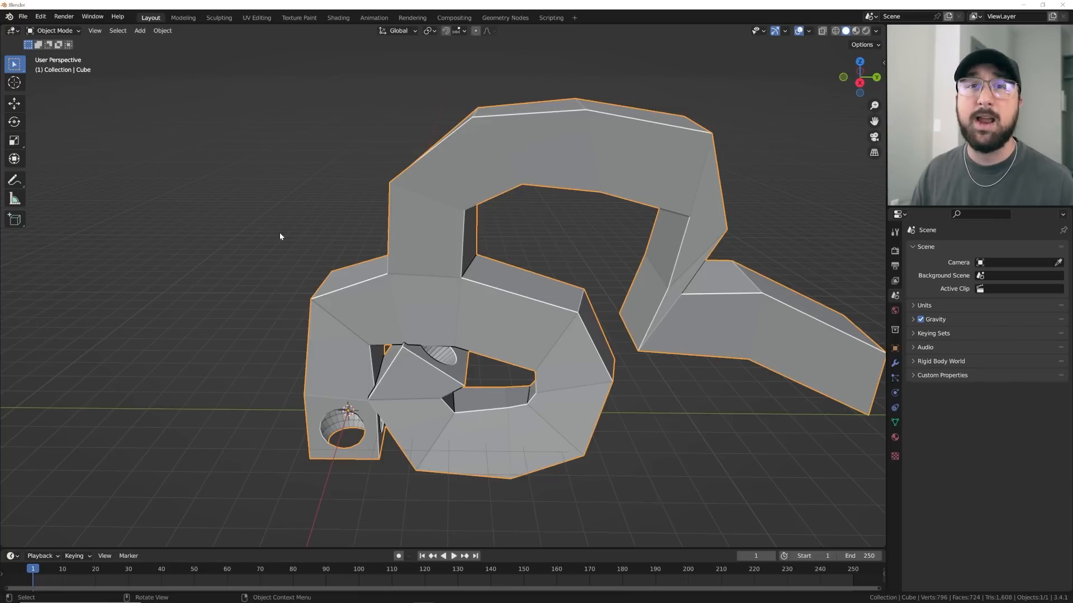
Switch the viewport to rendered shading and use a Sky Texture for the world's background color
{"action": "middle_click_drag", "start_coordinate": [280, 234], "coordinate": [615, 301]}
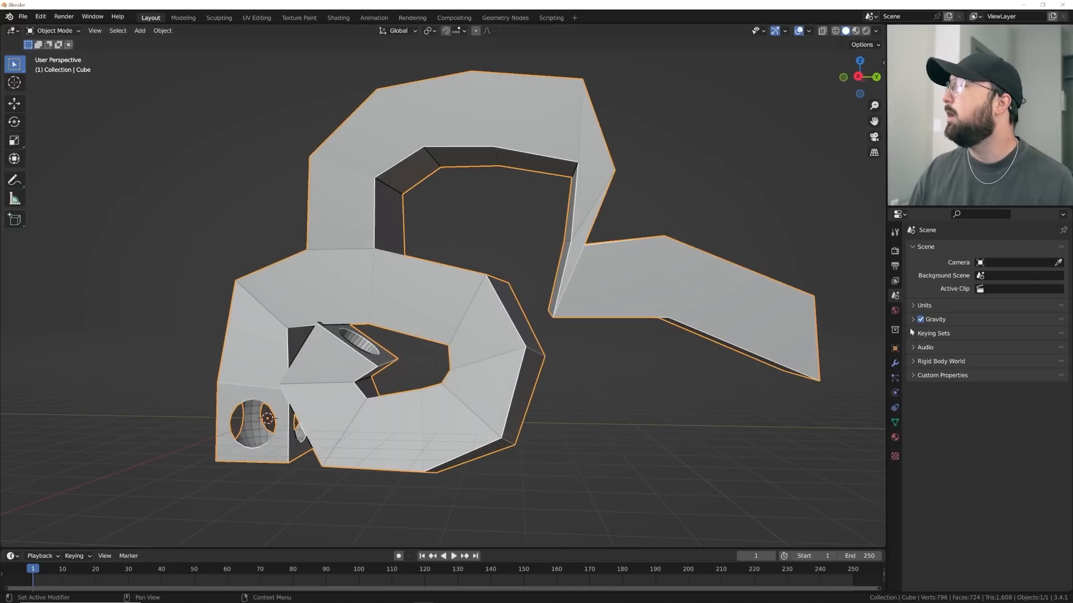
{"action": "left_click", "coordinate": [895, 311]}
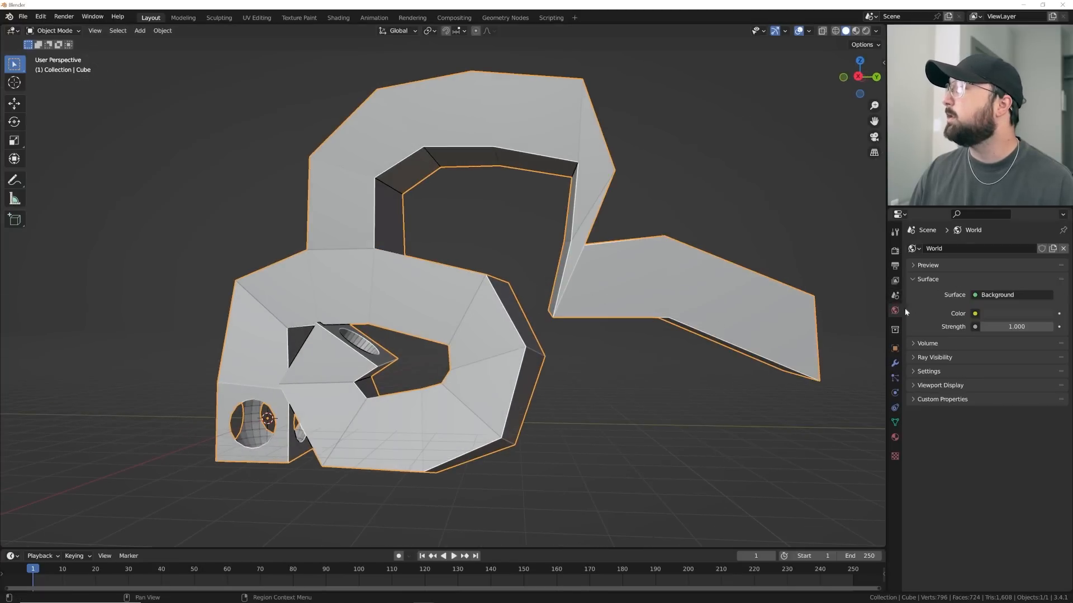
{"action": "left_click", "coordinate": [865, 30]}
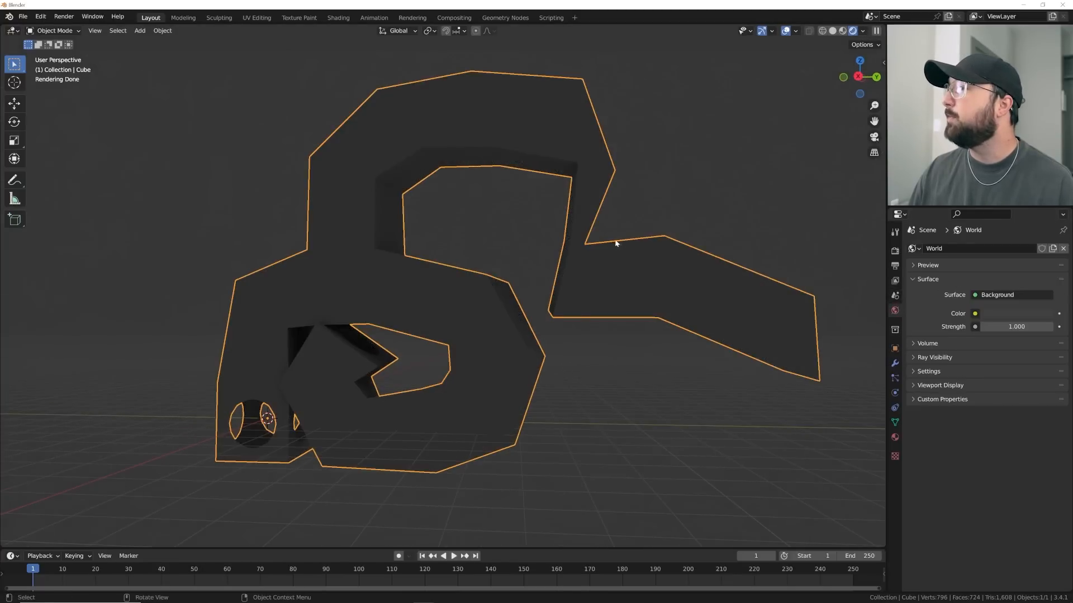
{"action": "middle_click_drag", "start_coordinate": [616, 244], "coordinate": [613, 244]}
{"action": "left_click", "coordinate": [975, 314]}
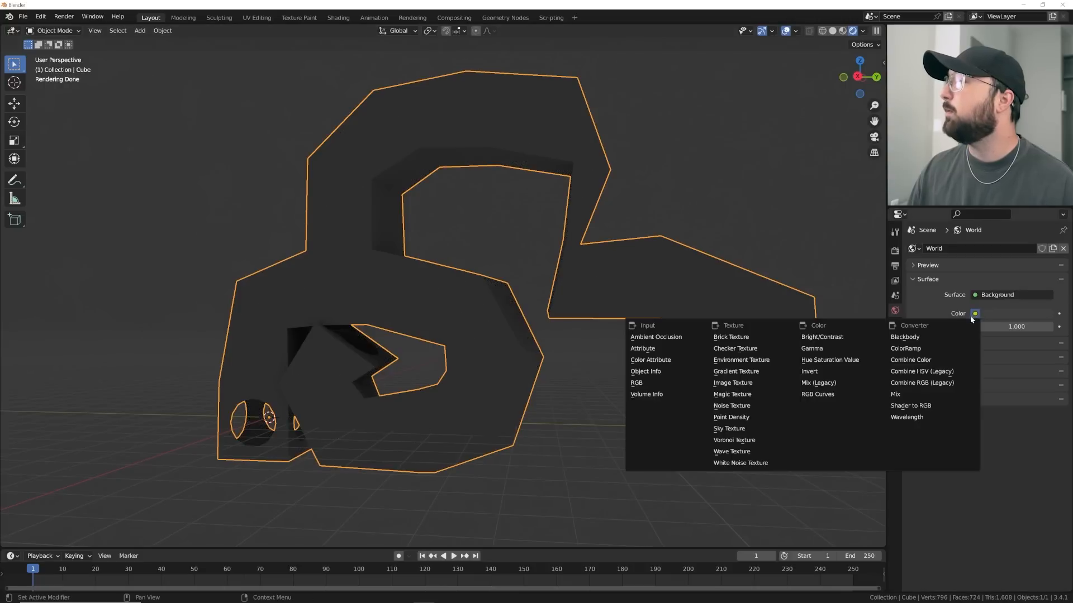
{"action": "left_click", "coordinate": [750, 428]}
{"action": "middle_click_drag", "start_coordinate": [743, 313], "coordinate": [594, 311]}
{"action": "middle_click_drag", "start_coordinate": [527, 260], "coordinate": [570, 251]}
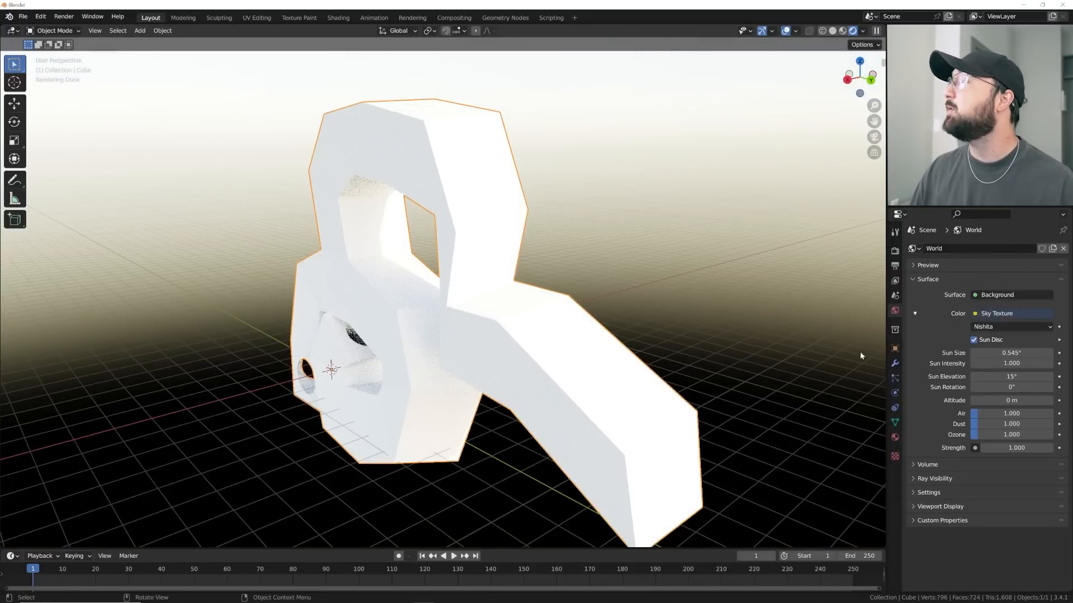
Set the sky texture's sun size to 12°, sun elevation to 7.52° and sun rotation to -5.4°
{"action": "left_click_drag", "start_coordinate": [1012, 376], "coordinate": [984, 376]}
{"action": "middle_click_drag", "start_coordinate": [465, 311], "coordinate": [478, 286]}
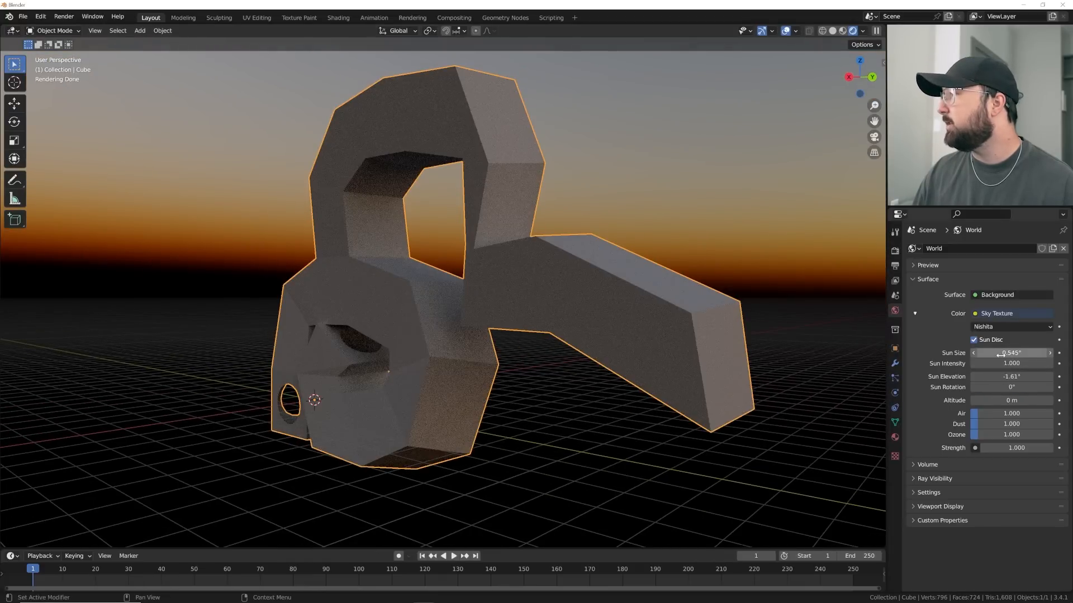
{"action": "left_click_drag", "start_coordinate": [1011, 353], "coordinate": [1055, 352]}
{"action": "middle_click_drag", "start_coordinate": [618, 314], "coordinate": [805, 315]}
{"action": "left_click_drag", "start_coordinate": [1015, 354], "coordinate": [1056, 377]}
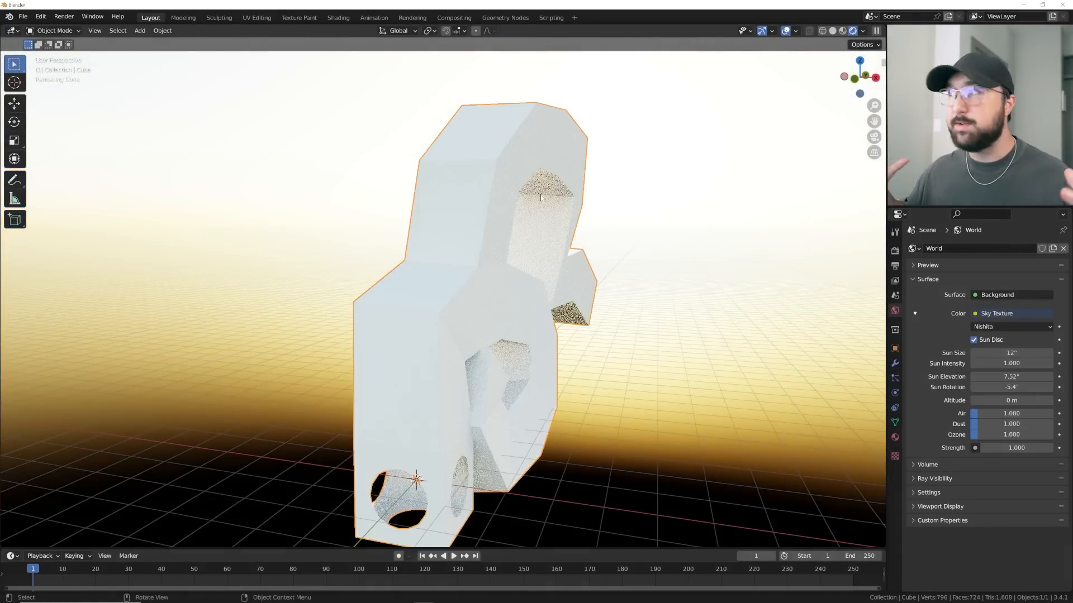
Try an Air value of 6.581 for the sky, undo it, and set the background strength to 0.6
{"action": "mouse_move", "coordinate": [1011, 414]}
{"action": "left_mouse_down"}
{"action": "mouse_move", "coordinate": [1039, 414]}
{"action": "mouse_move", "coordinate": [1026, 417]}
{"action": "left_mouse_up"}
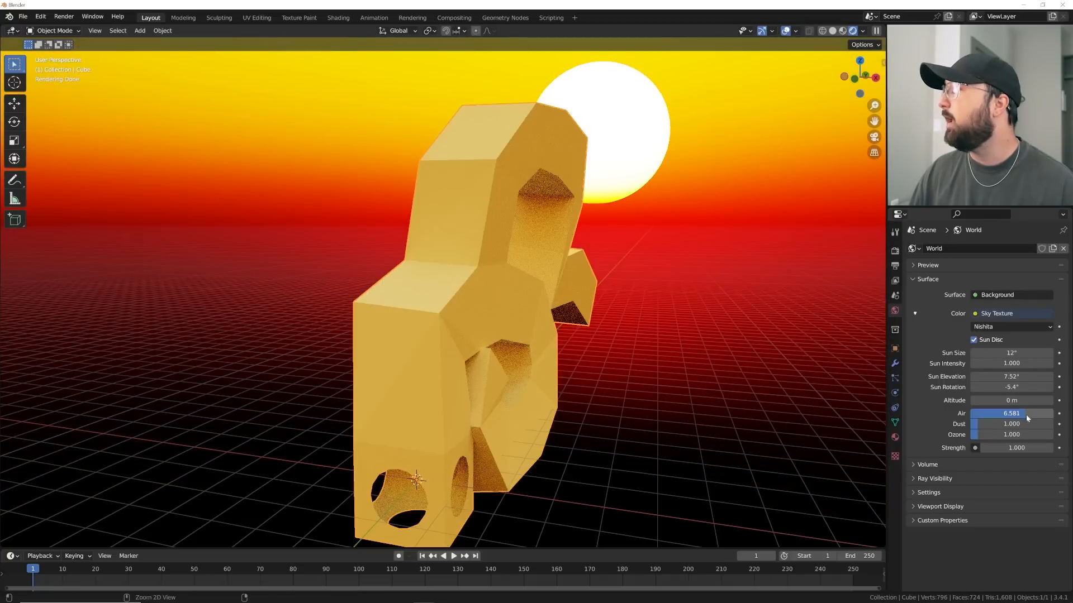
{"action": "key", "text": "ctrl+z"}
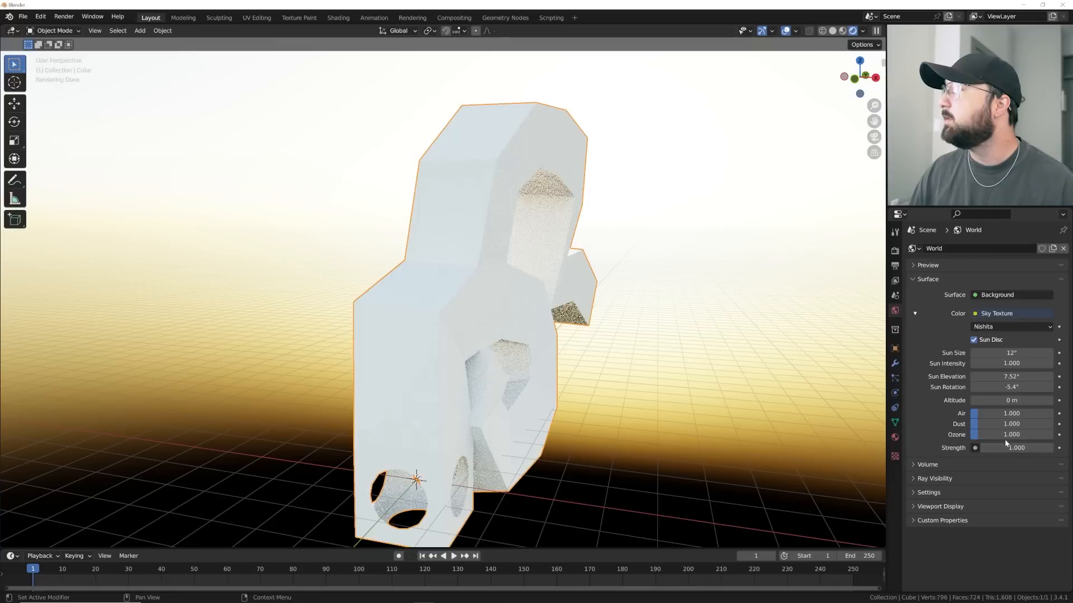
{"action": "left_click_drag", "start_coordinate": [1017, 446], "coordinate": [995, 445]}
{"action": "middle_click_drag", "start_coordinate": [503, 263], "coordinate": [434, 260]}
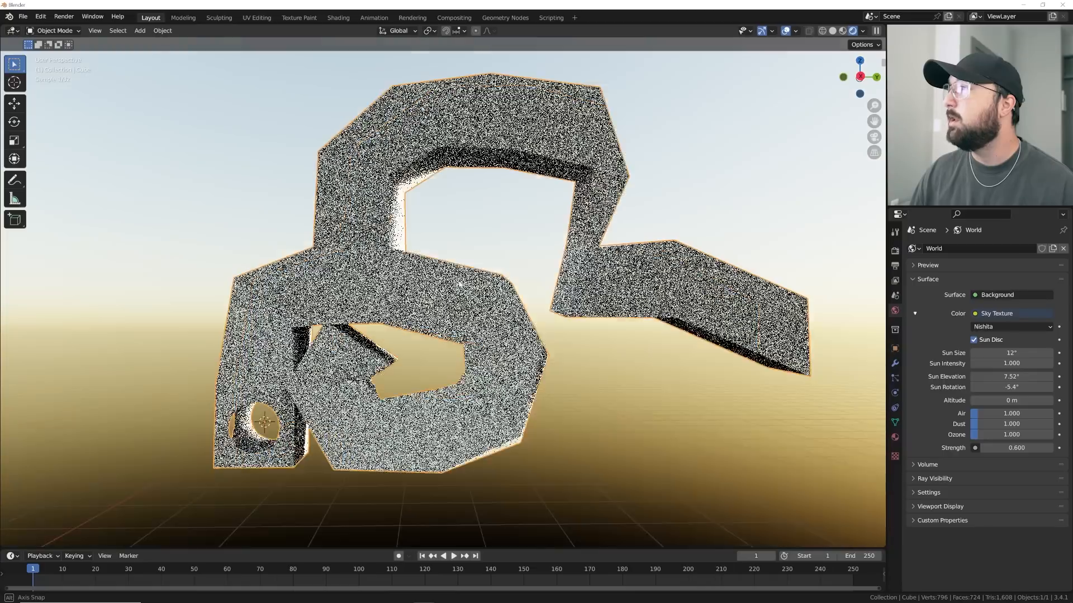